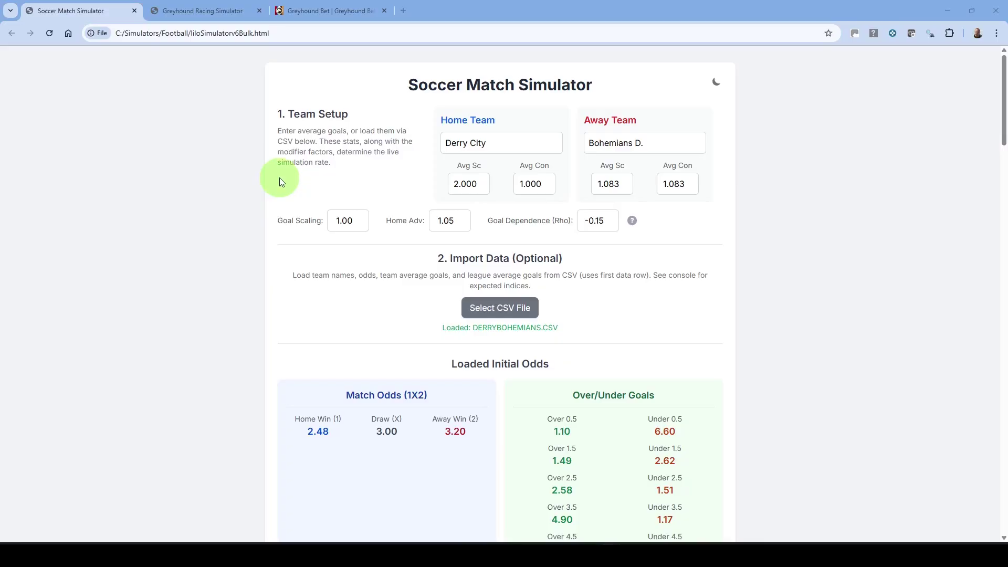
Step: Scroll down to the track and start the A4 500m Flat greyhound race
scroll(242, 226, down, 5)
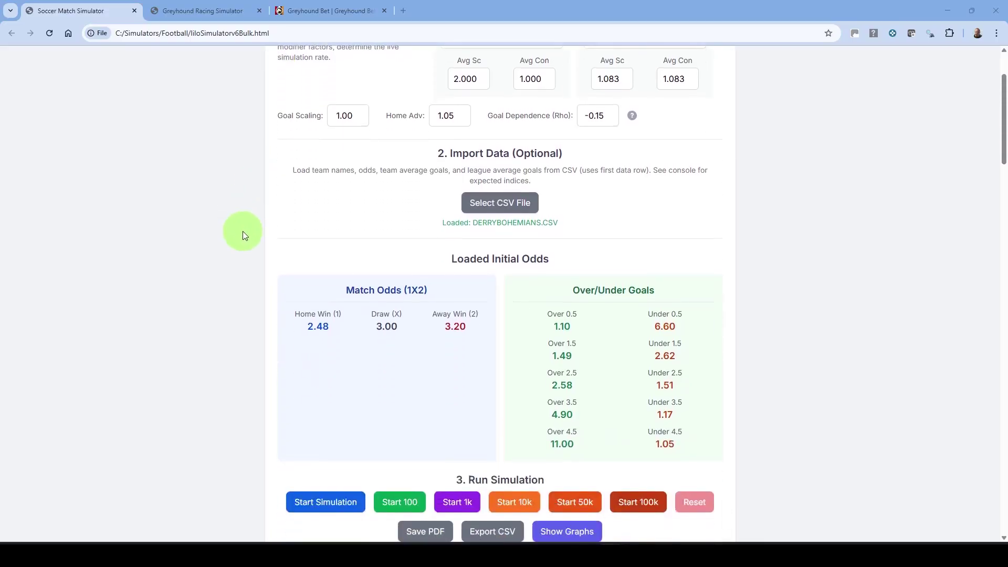
scroll(243, 235, down, 7)
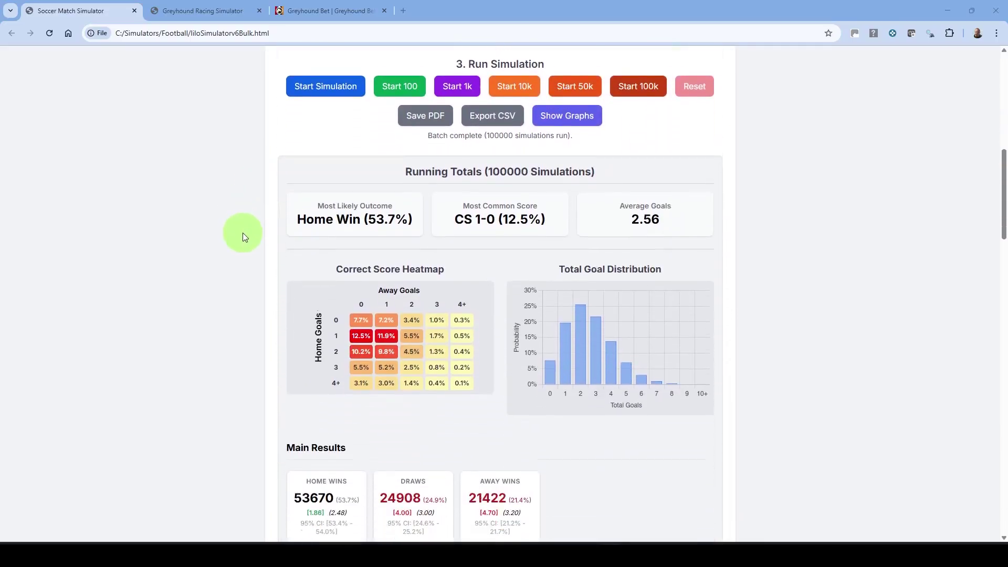
scroll(242, 240, down, 12)
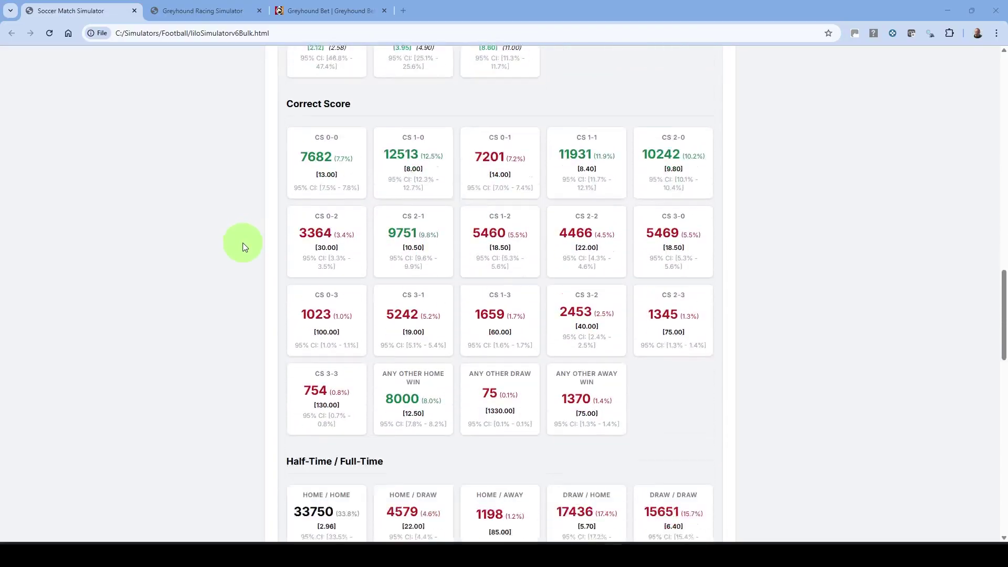
scroll(267, 239, down, 3)
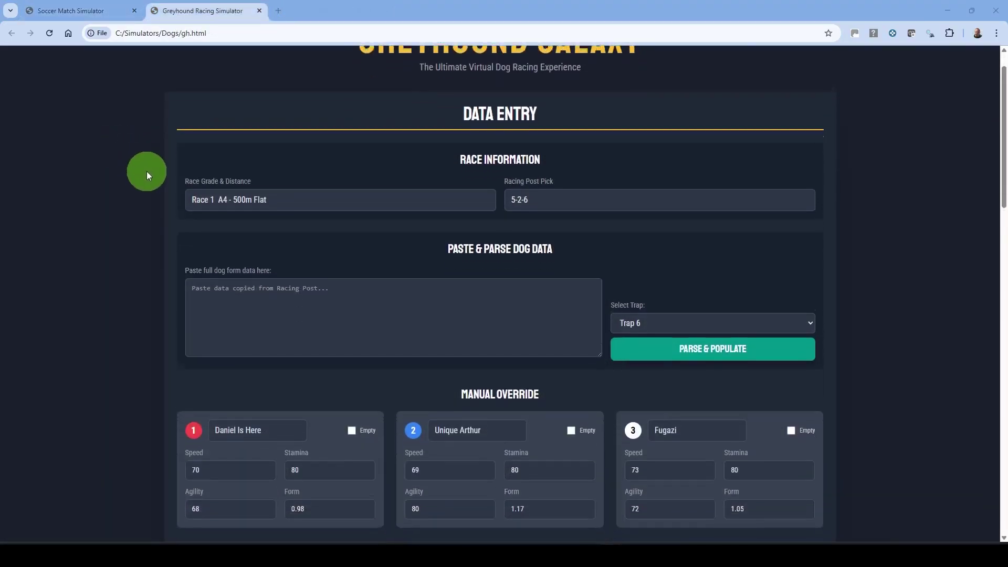
scroll(158, 174, down, 4)
scroll(198, 180, down, 2)
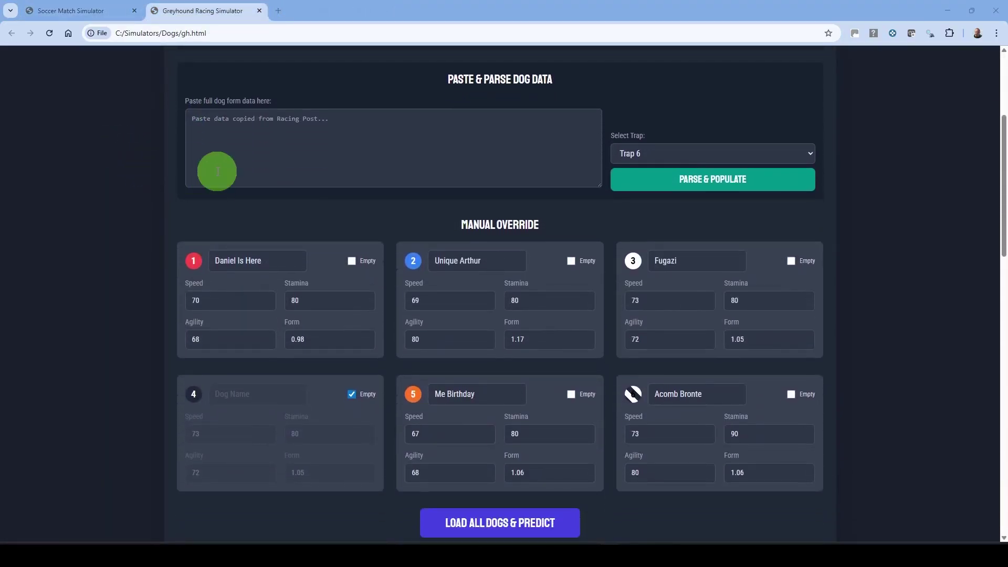
scroll(235, 168, down, 1)
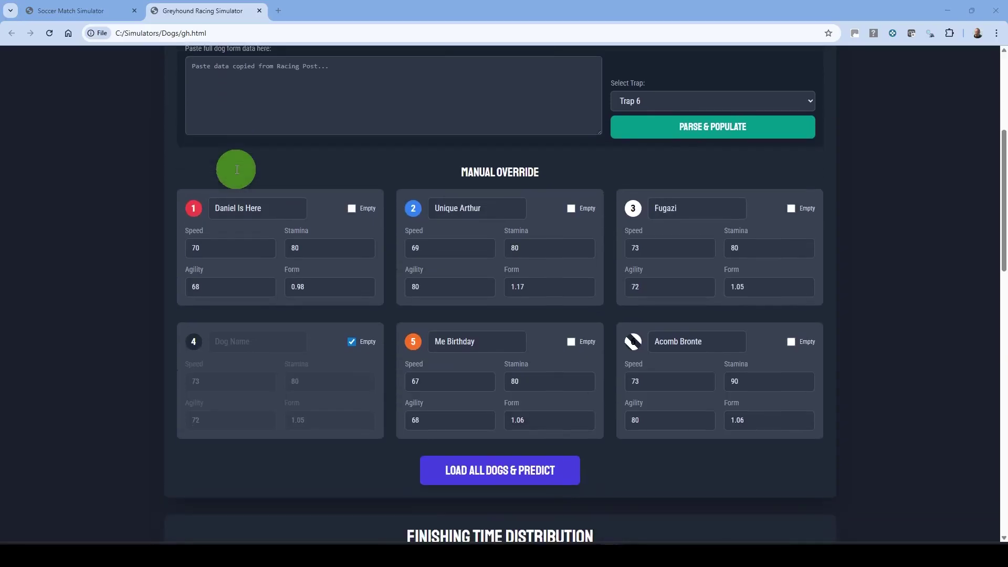
scroll(237, 169, down, 1)
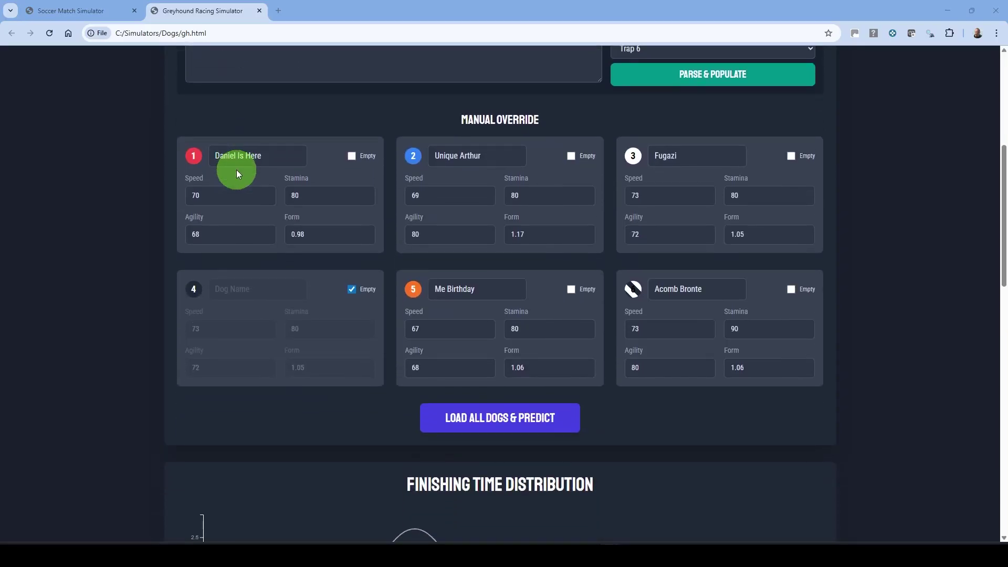
scroll(236, 169, down, 10)
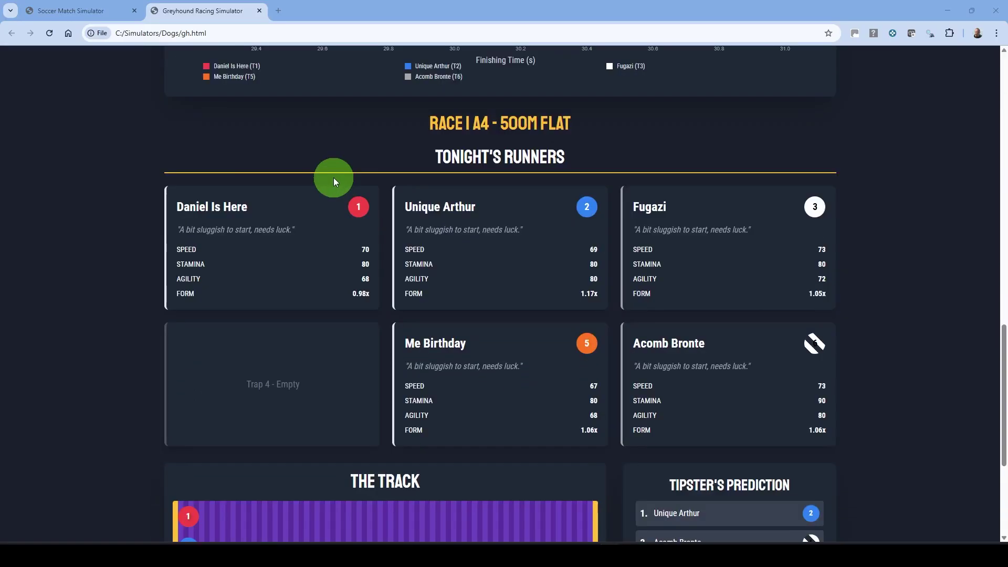
scroll(334, 179, down, 1)
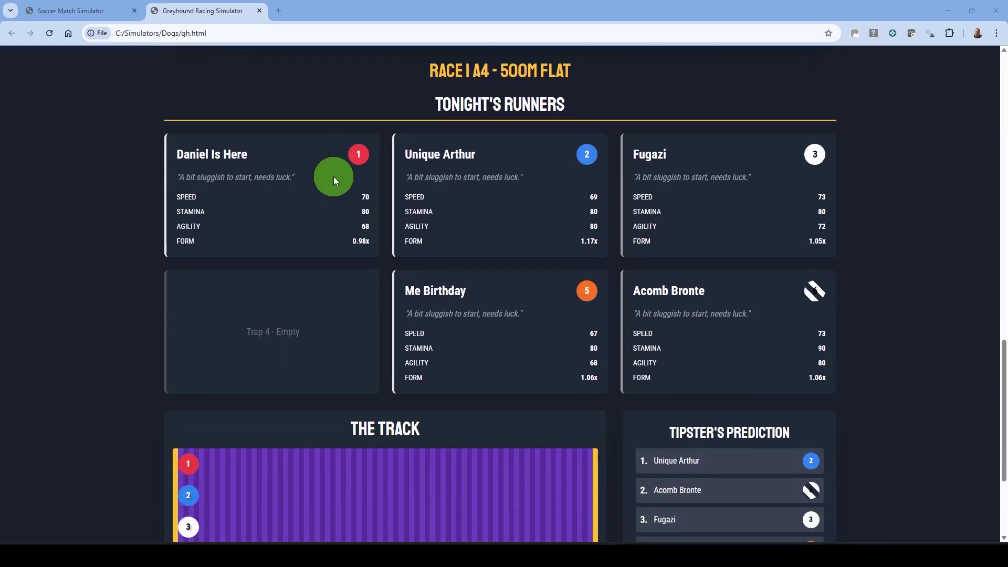
scroll(334, 181, down, 3)
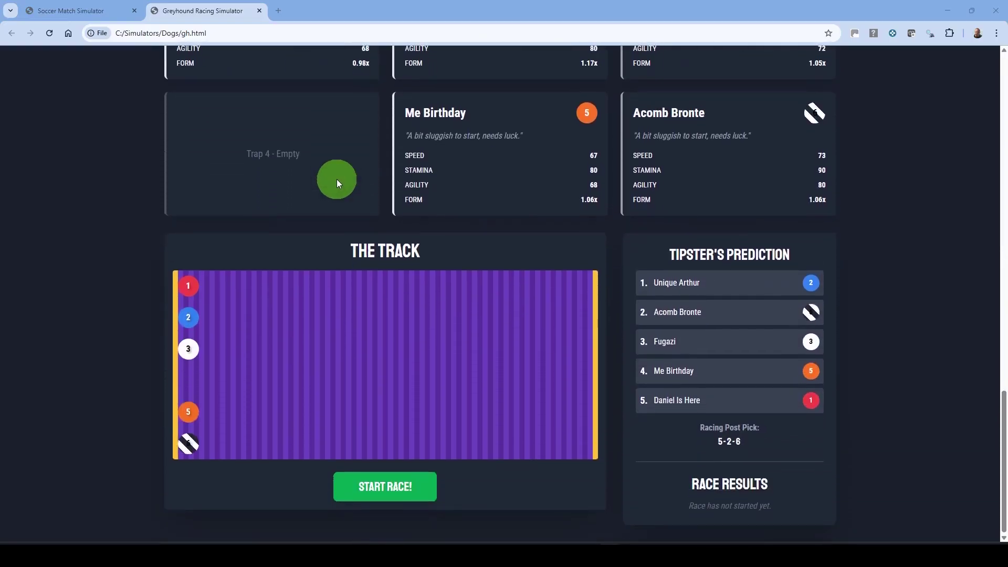
key(space)
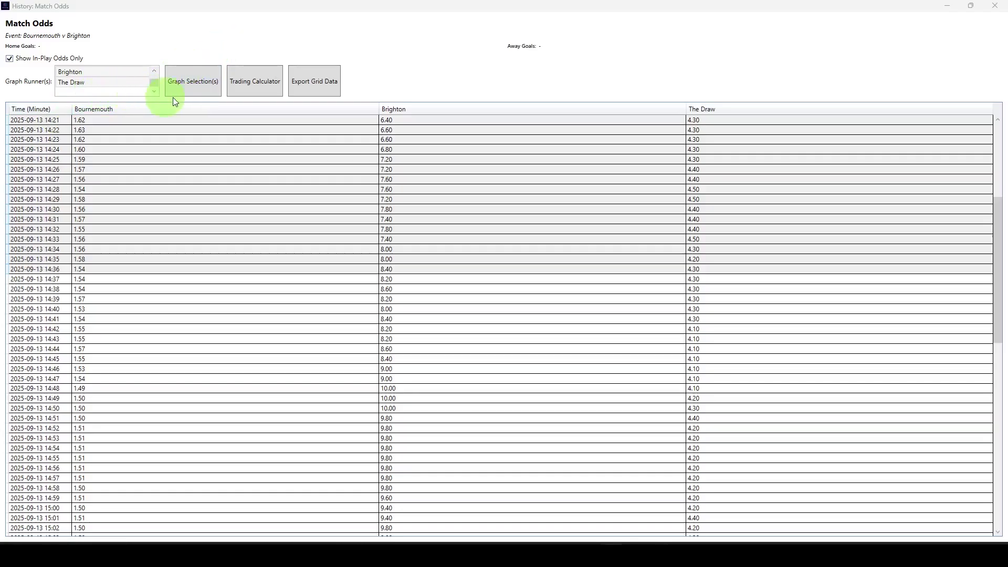
Step: Chart the Bournemouth, Brighton and Draw match odds for the selected runners
click(193, 86)
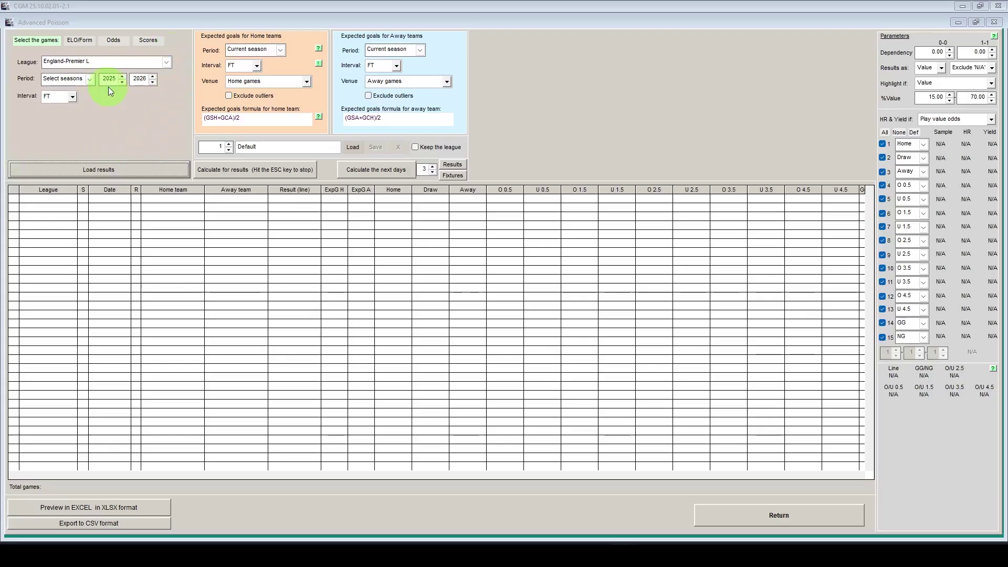
Step: Set the start season to 2022 and load the 1580 England Premier League results
click(122, 81)
click(122, 82)
click(122, 81)
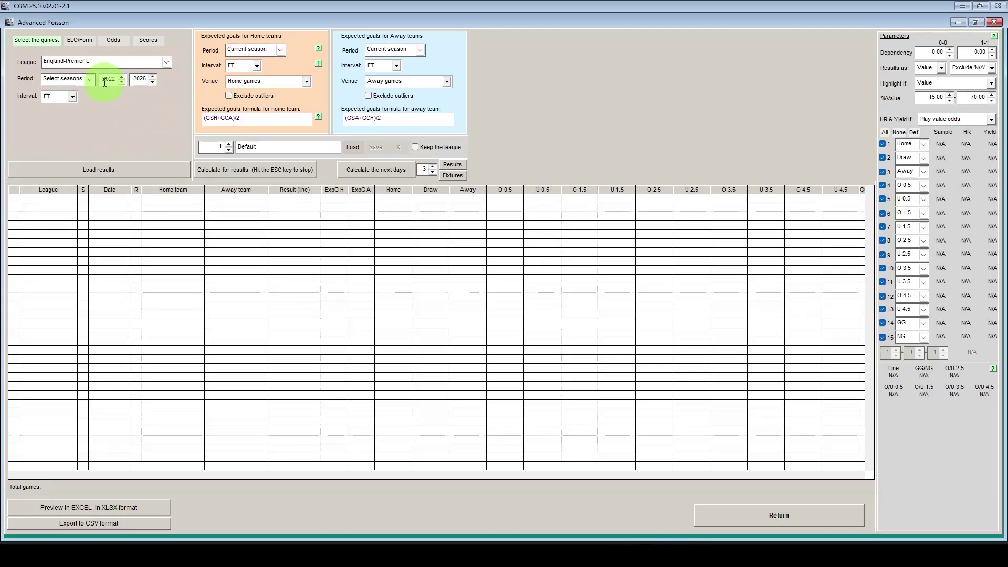
click(115, 170)
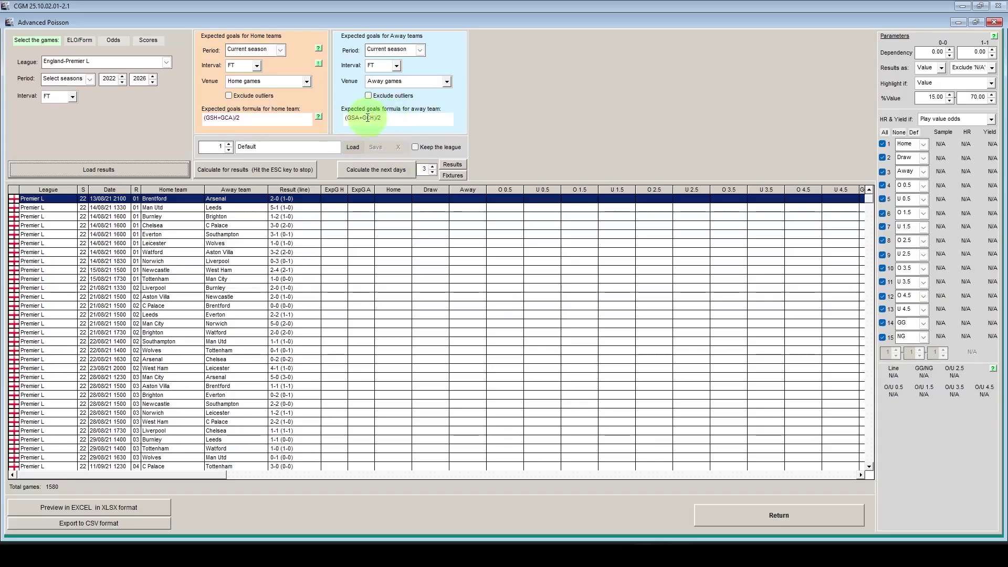
click(319, 116)
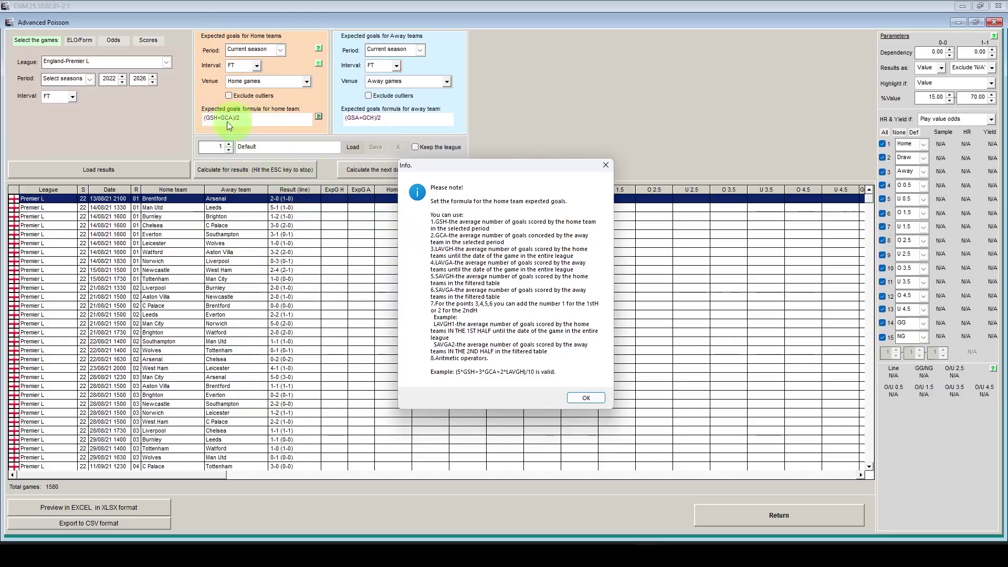
click(586, 397)
click(250, 52)
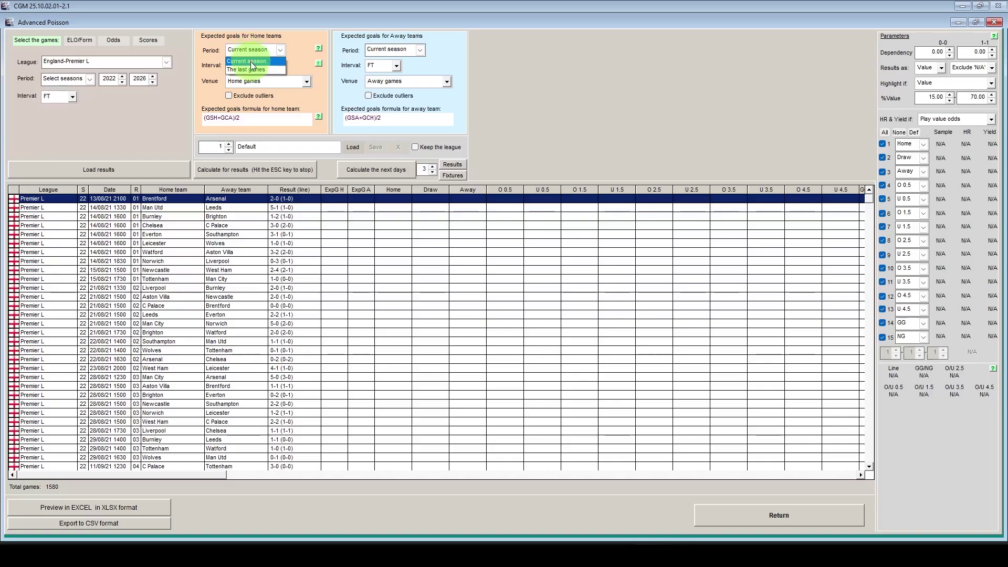
click(264, 70)
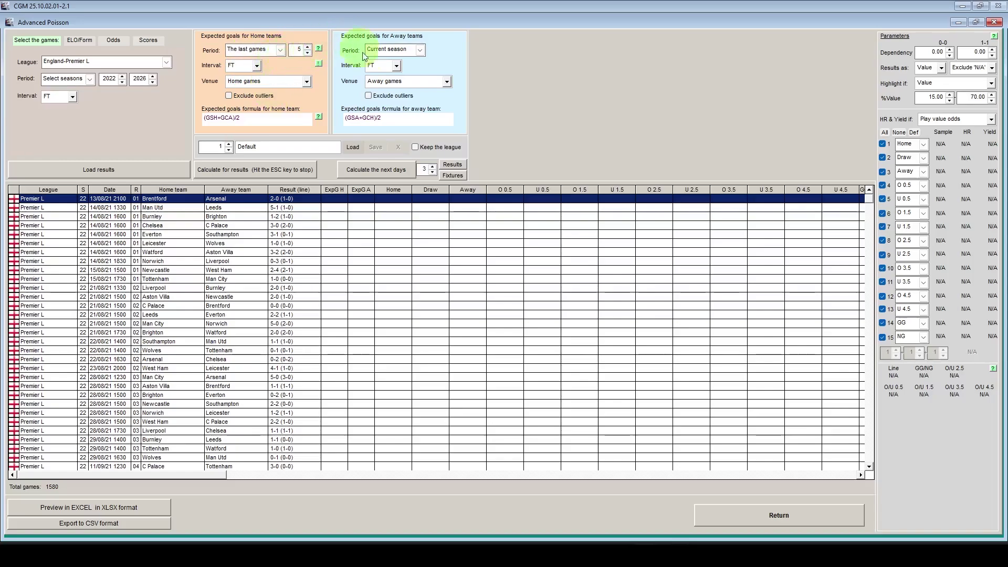
click(284, 49)
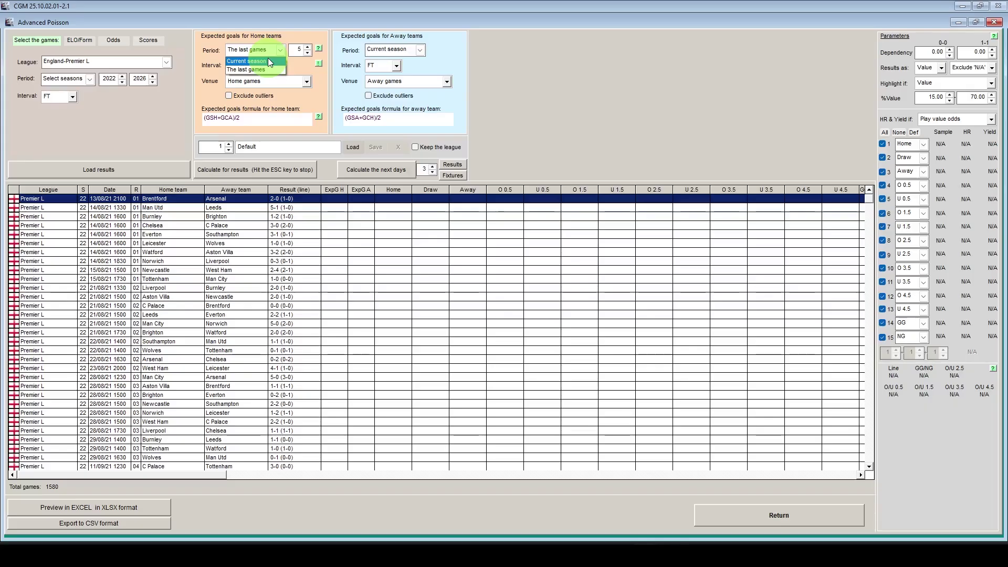
click(267, 60)
click(258, 65)
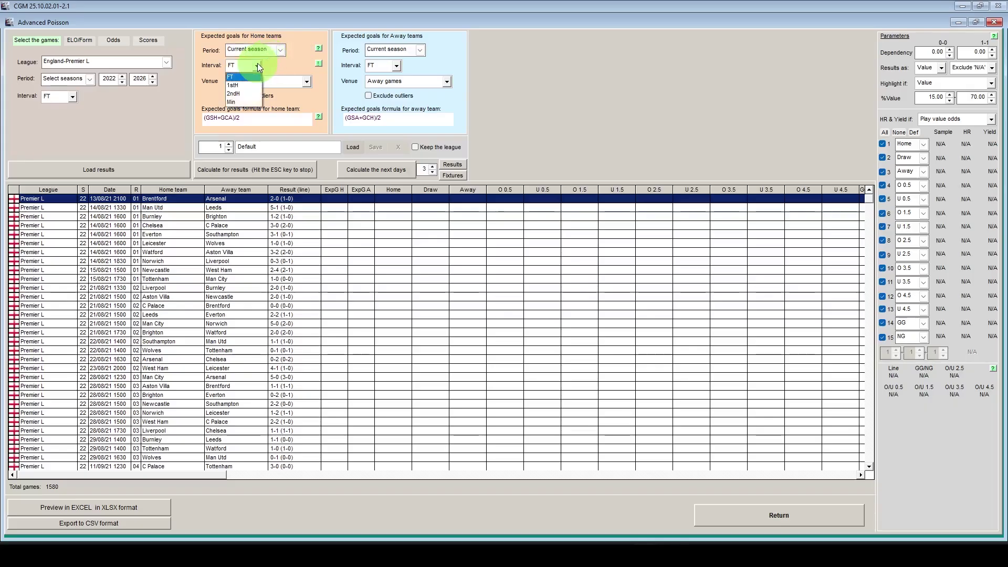
click(231, 102)
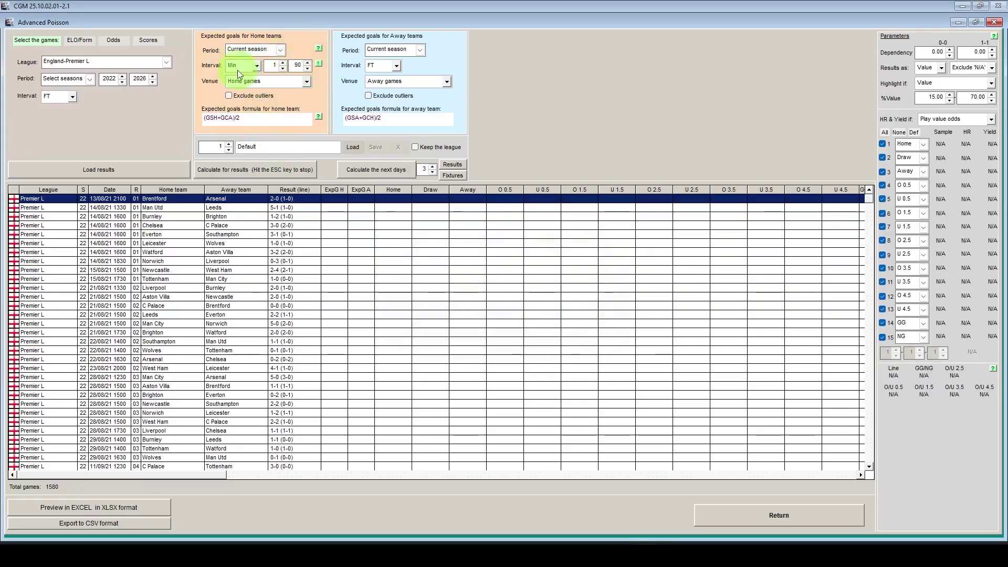
click(256, 64)
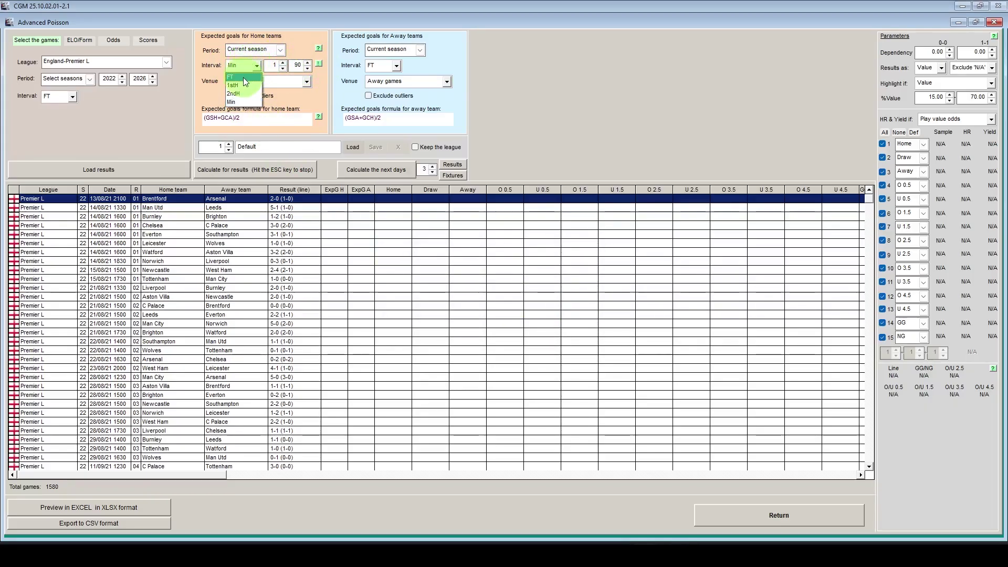
click(244, 78)
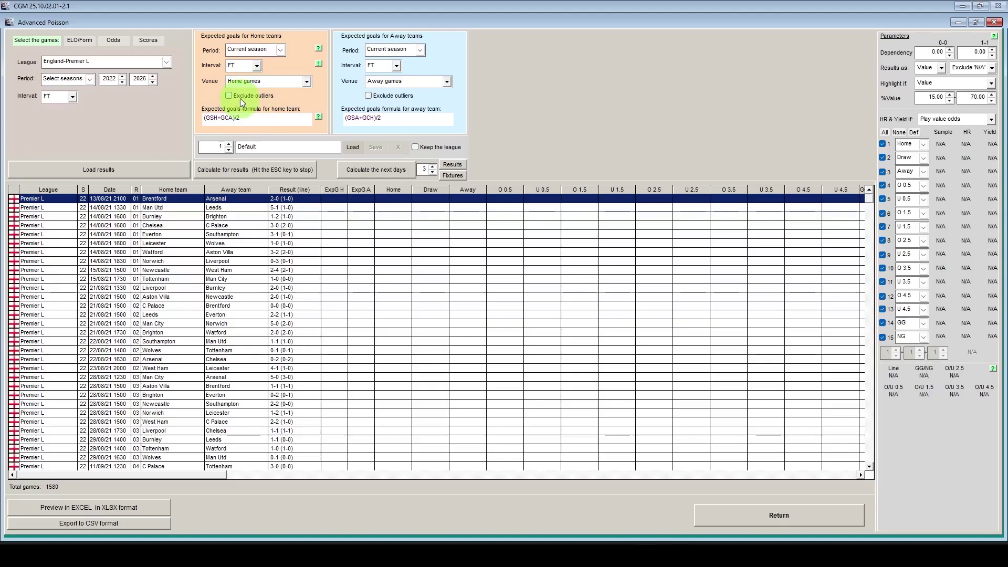
Step: Toggle home-team outlier exclusion and calculate expected goals and value for the 1580 games
double_click(241, 99)
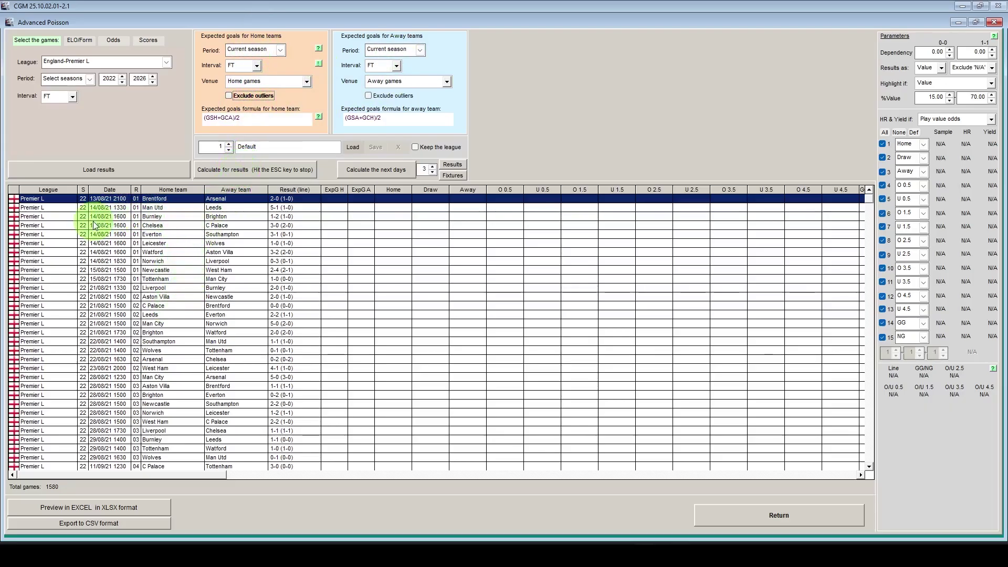
click(244, 168)
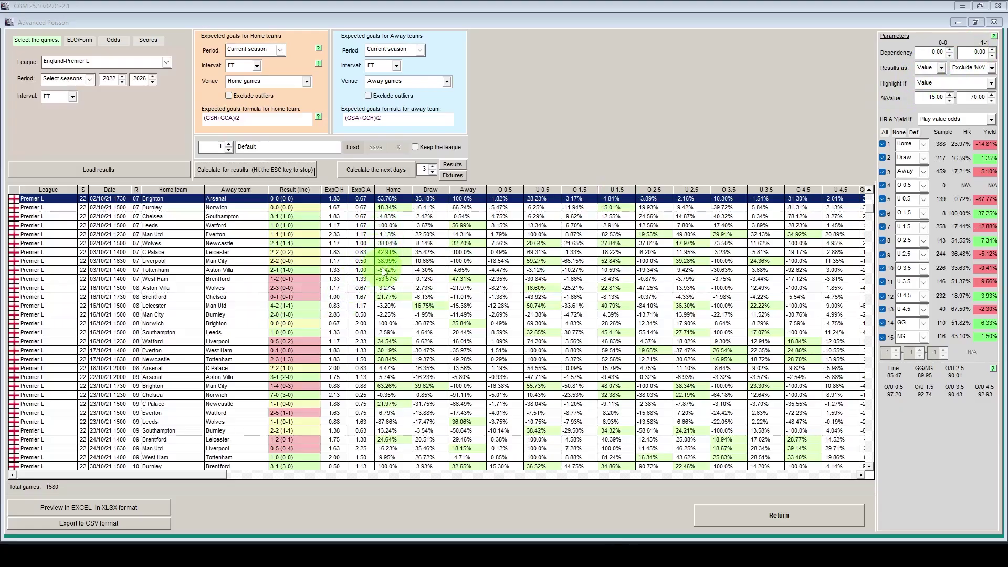
click(992, 67)
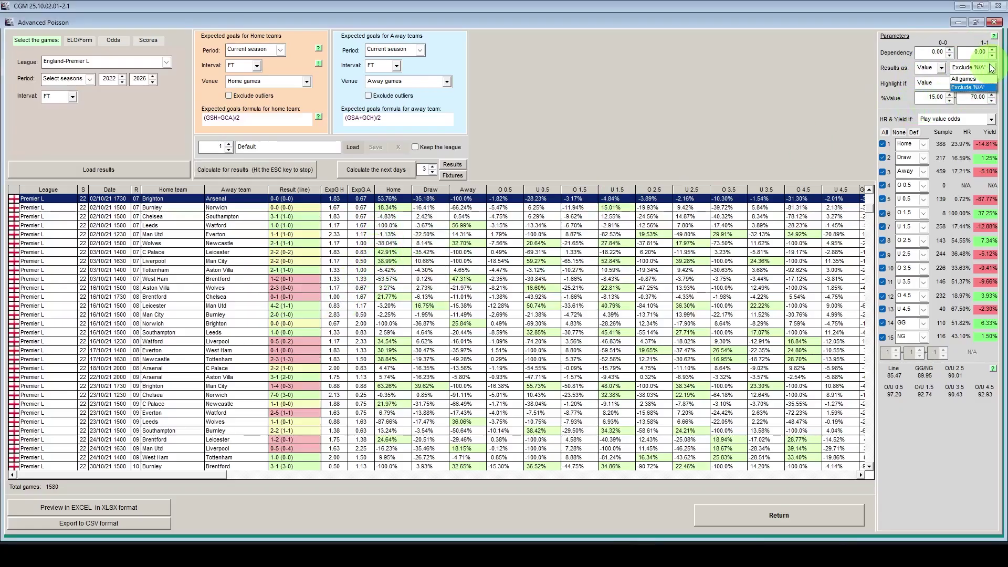
click(991, 68)
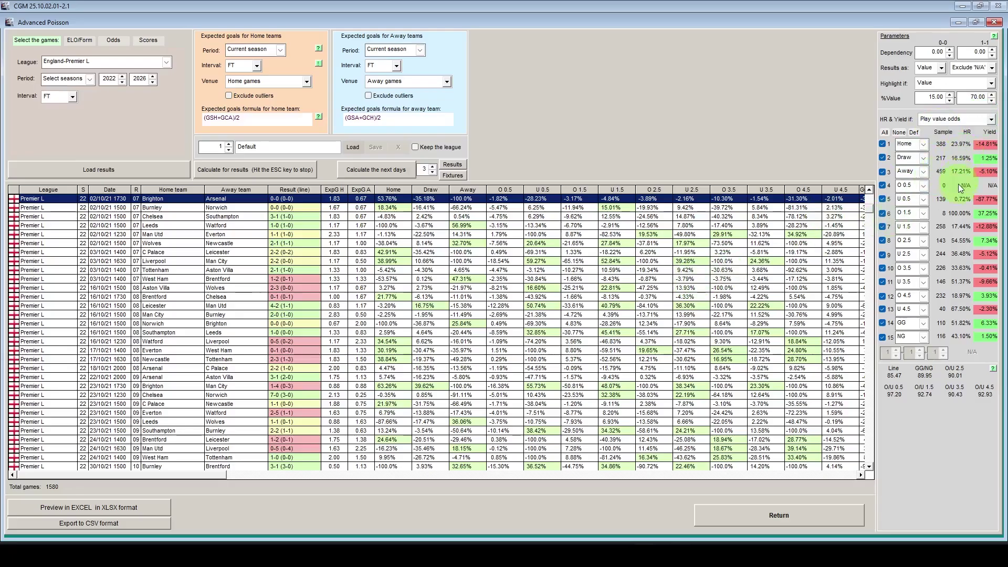
Step: Count hit rate and yield on value odds only, and drop Home, Draw, Away, O 0.5, U 0.5
click(968, 120)
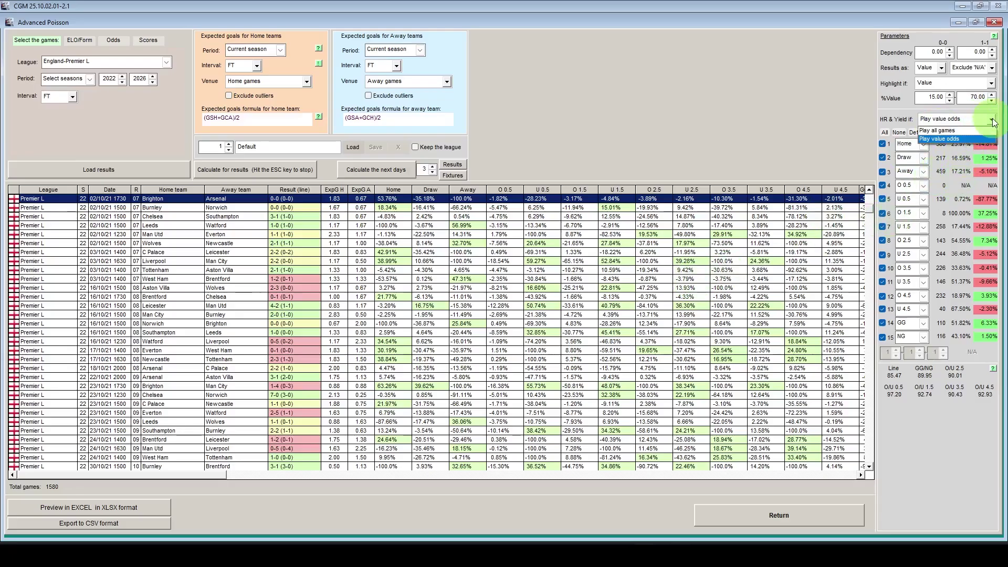
click(959, 138)
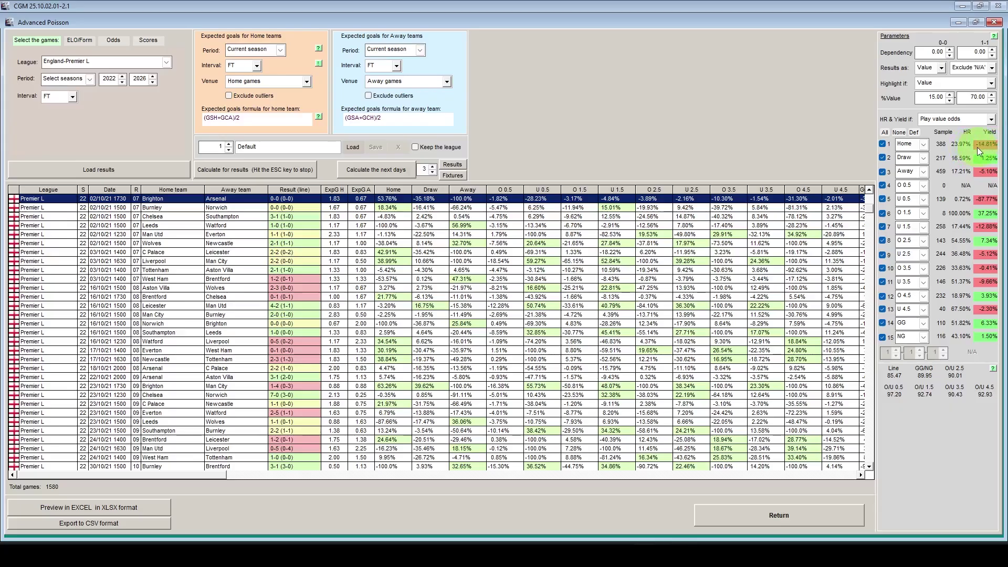
click(882, 144)
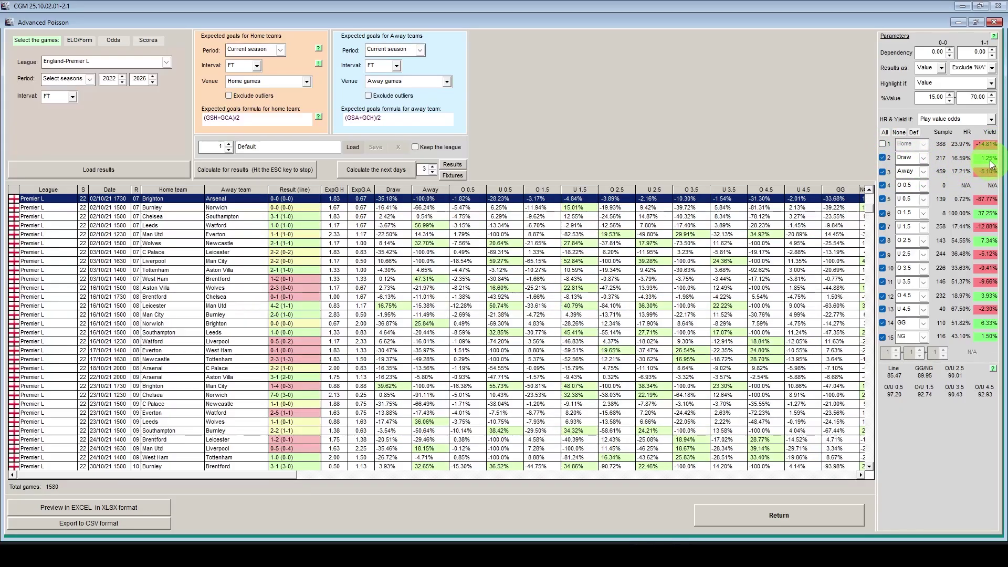
click(883, 157)
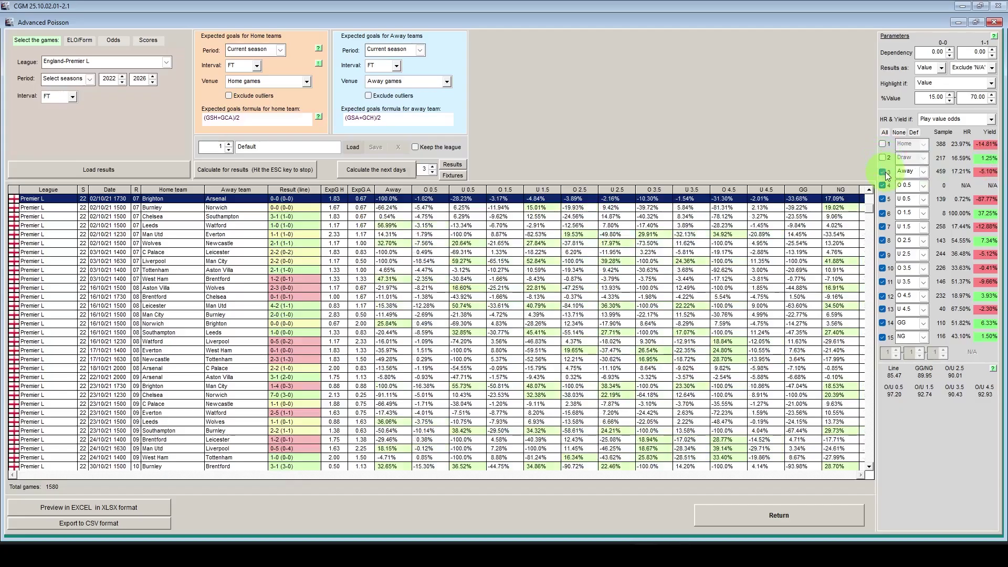
click(884, 171)
click(885, 185)
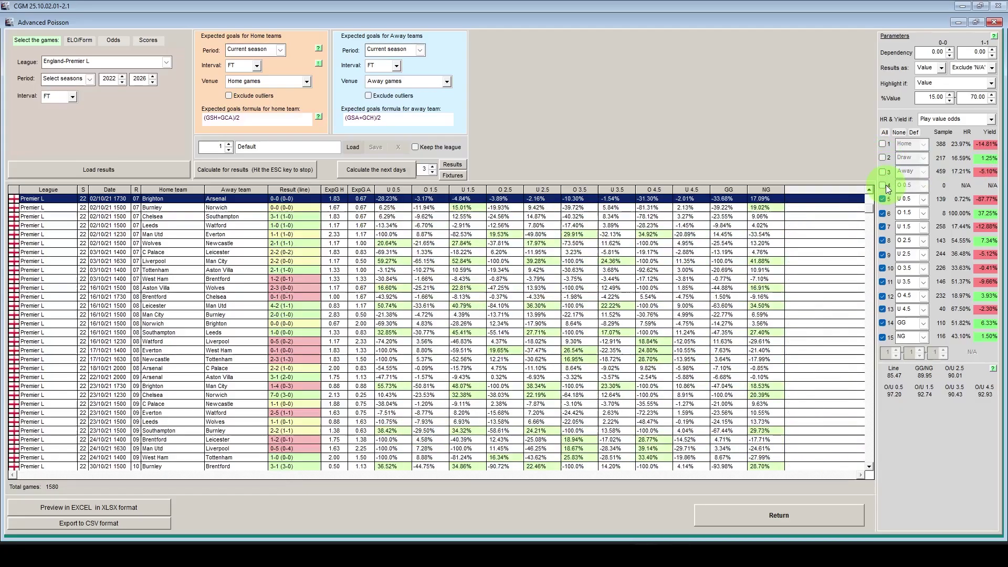
click(884, 199)
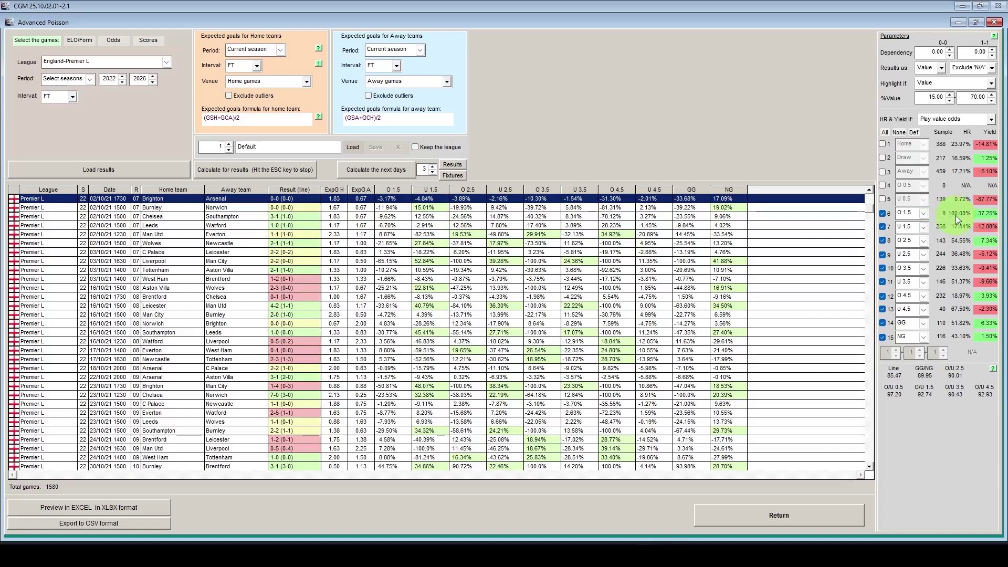
Step: Exclude O/U 1.5, U 2.5, O/U 3.5, O/U 4.5 and NG, keeping O 2.5 and GG
click(883, 213)
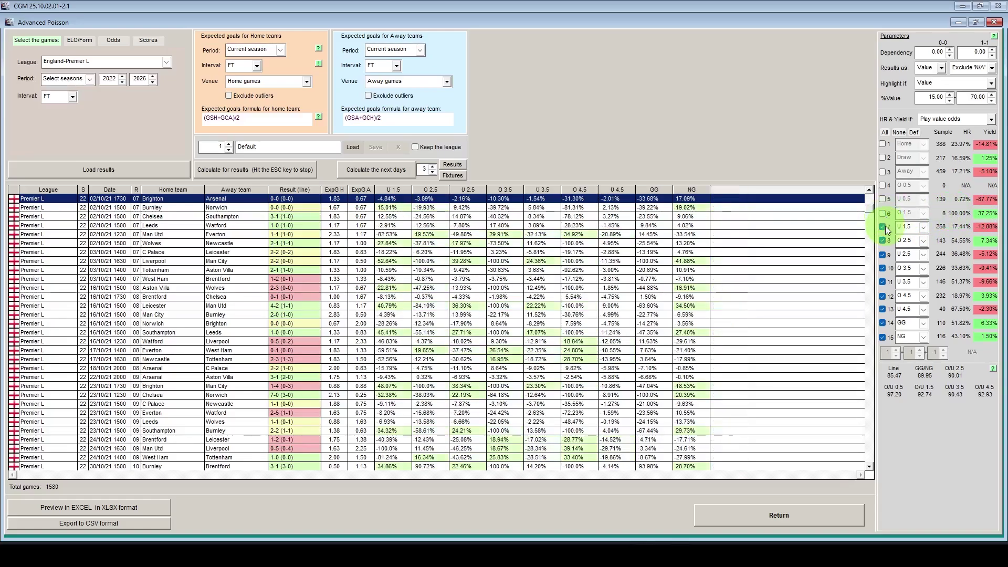
click(883, 227)
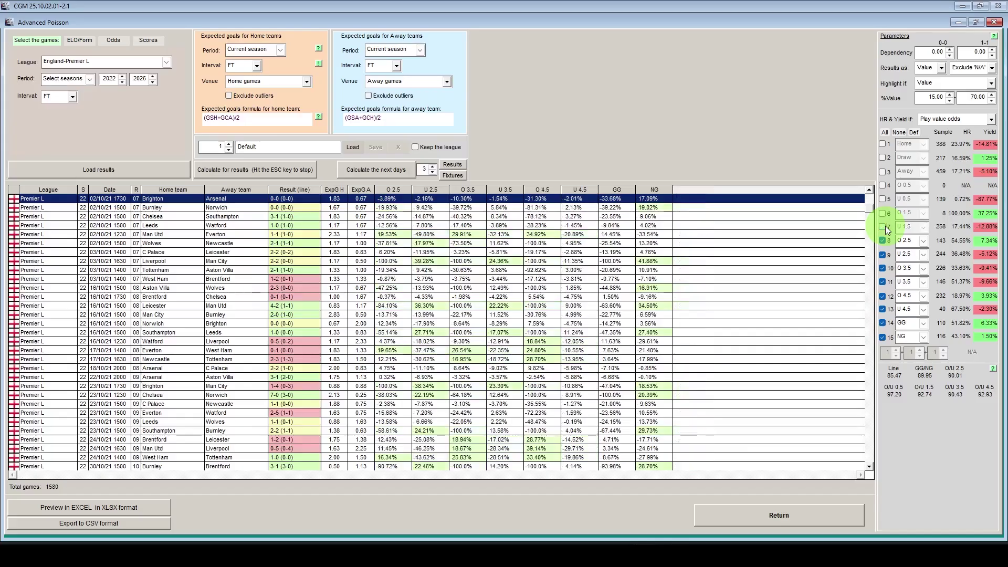
click(883, 256)
click(884, 268)
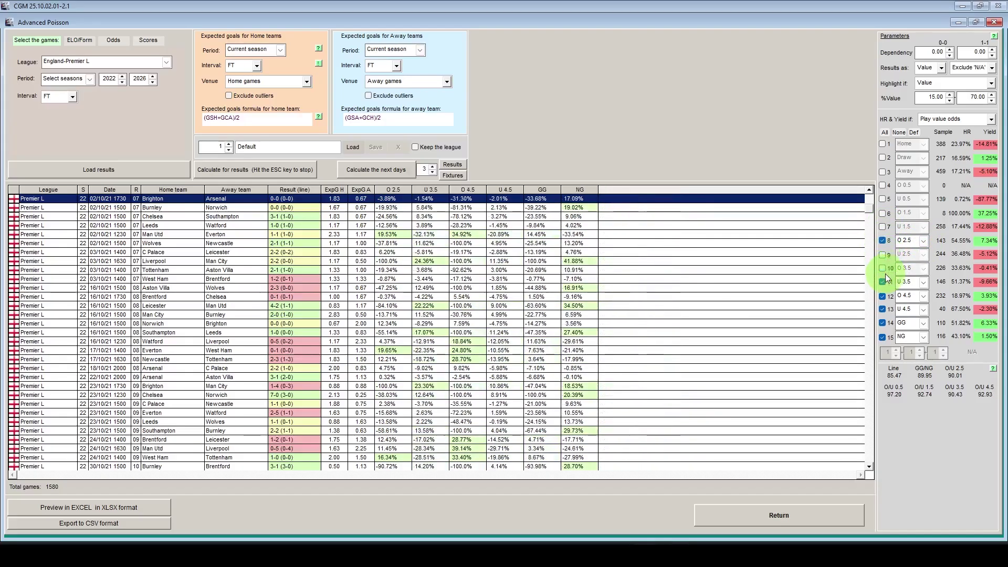
click(884, 282)
click(883, 295)
click(882, 310)
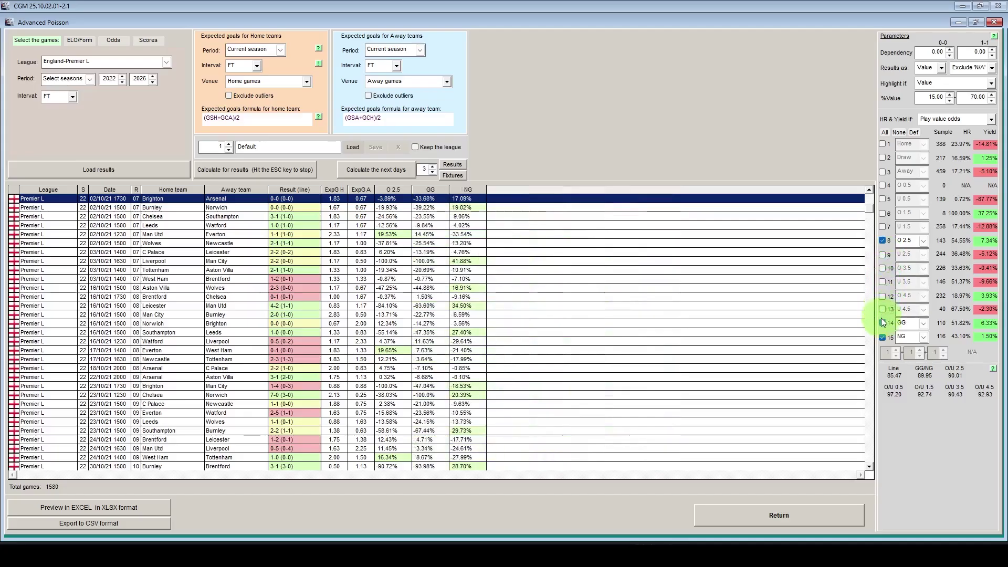
click(884, 337)
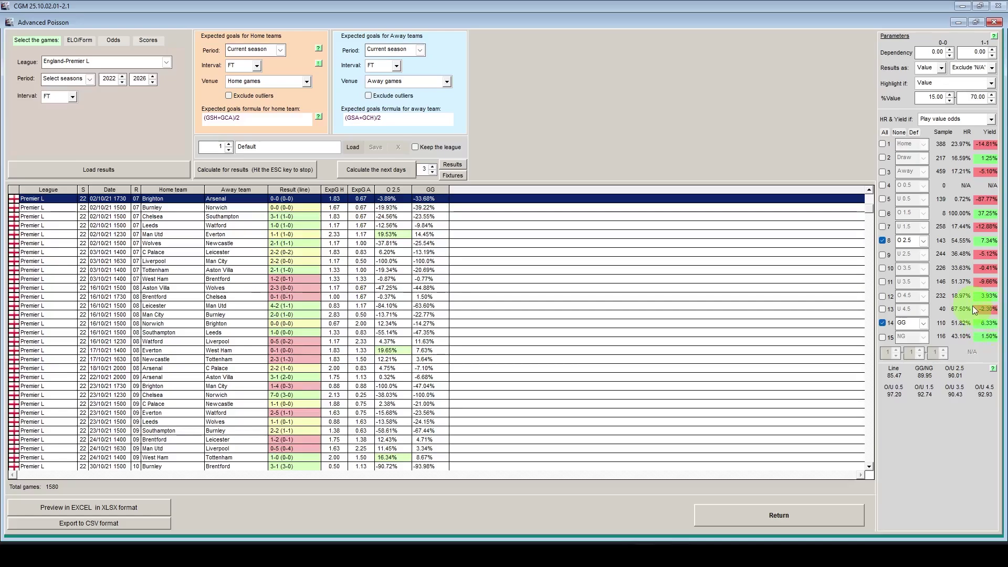
Step: Sort the games by O 2.5 value, highest first, with 38.28% at the top
click(402, 189)
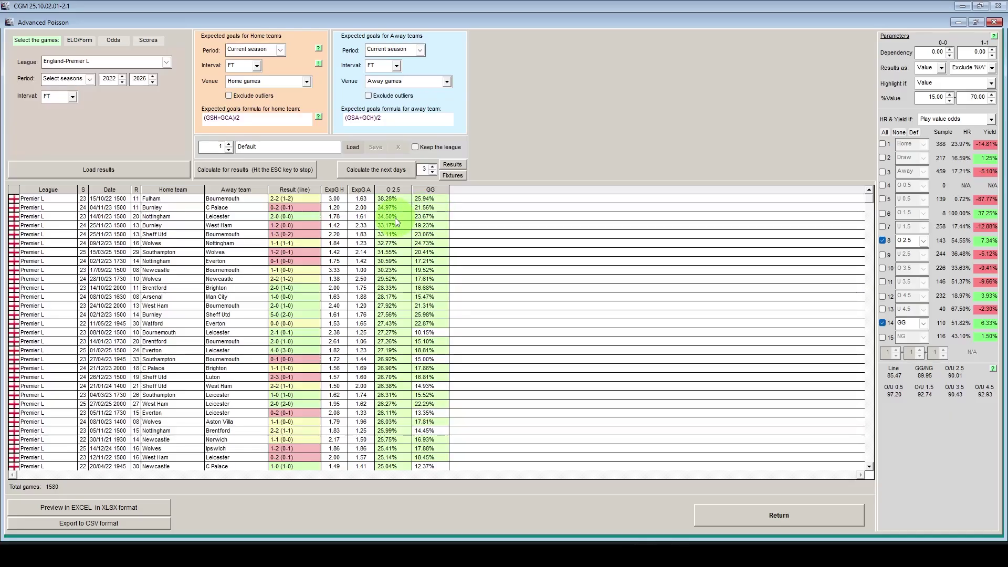
click(933, 84)
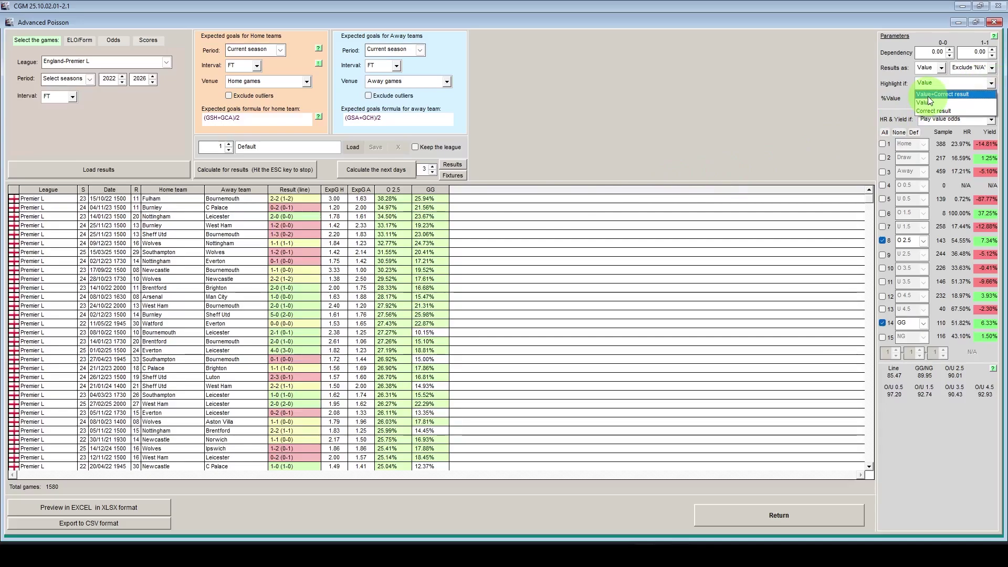
Step: Highlight only Value+Correct result cells, inspect four games, and show the ELO/Form filters
click(928, 96)
click(332, 216)
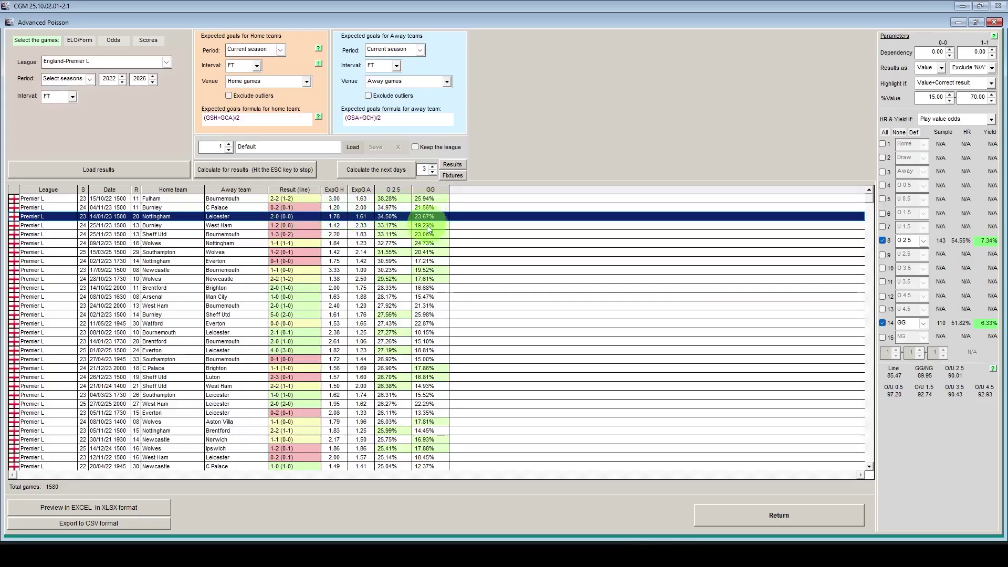
click(491, 245)
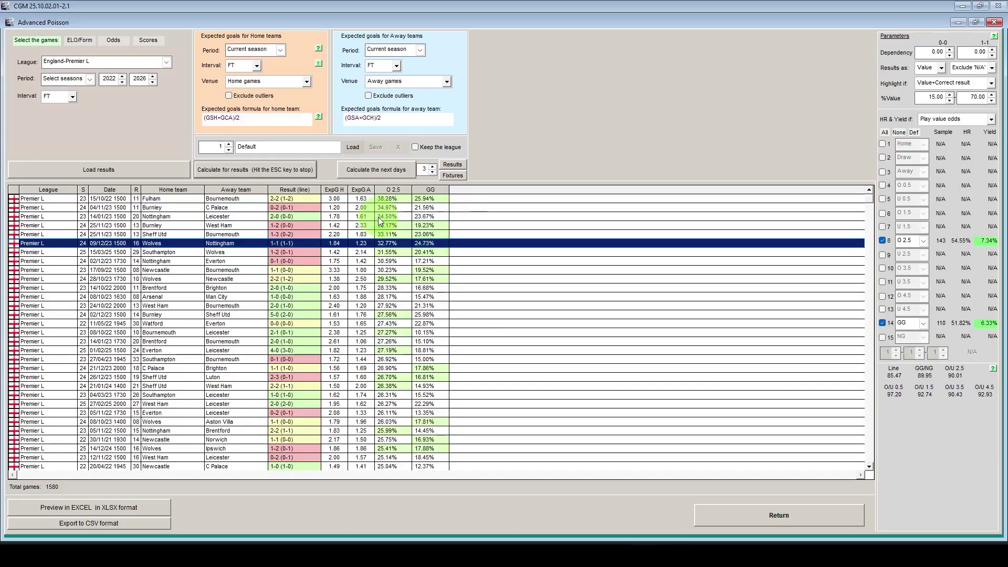
click(391, 261)
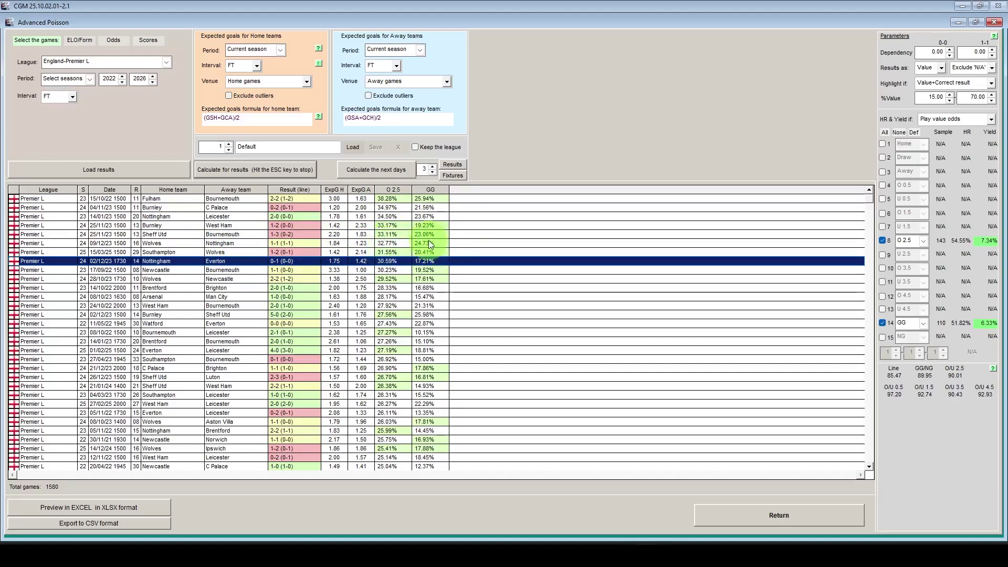
click(413, 305)
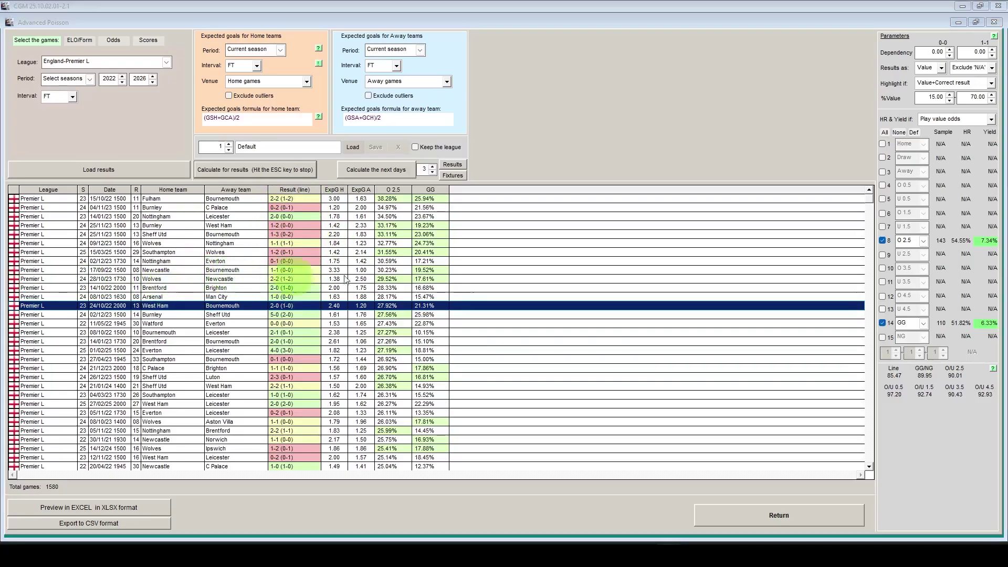
click(77, 39)
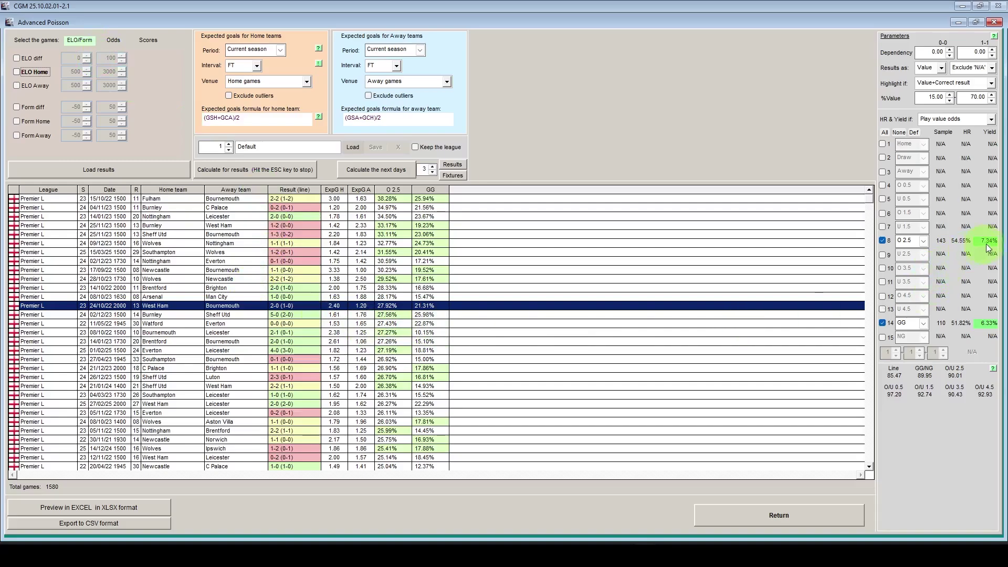
Step: Filter games to Over 2.5 odds between 1.30 and 1.70 and recalculate
click(115, 40)
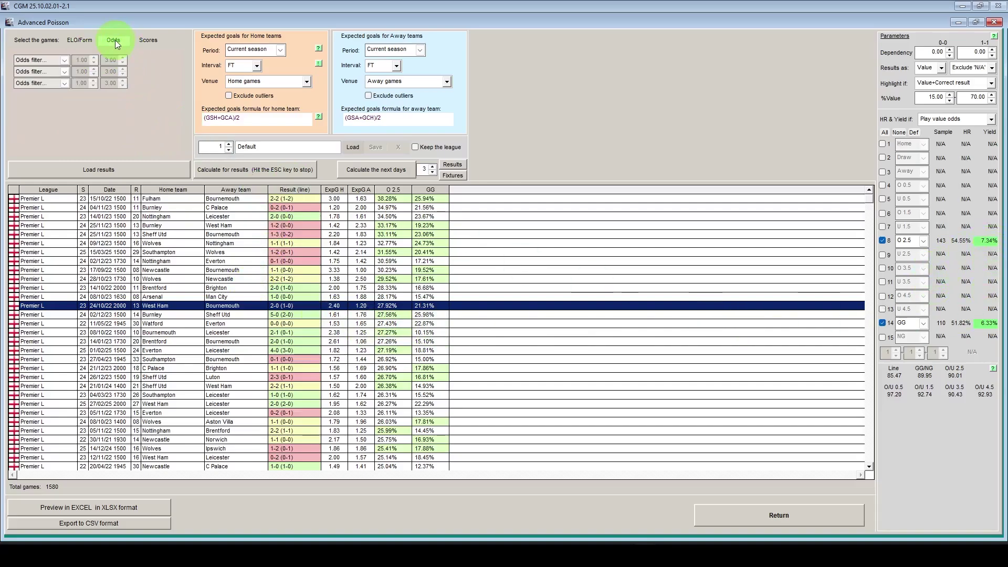
click(58, 61)
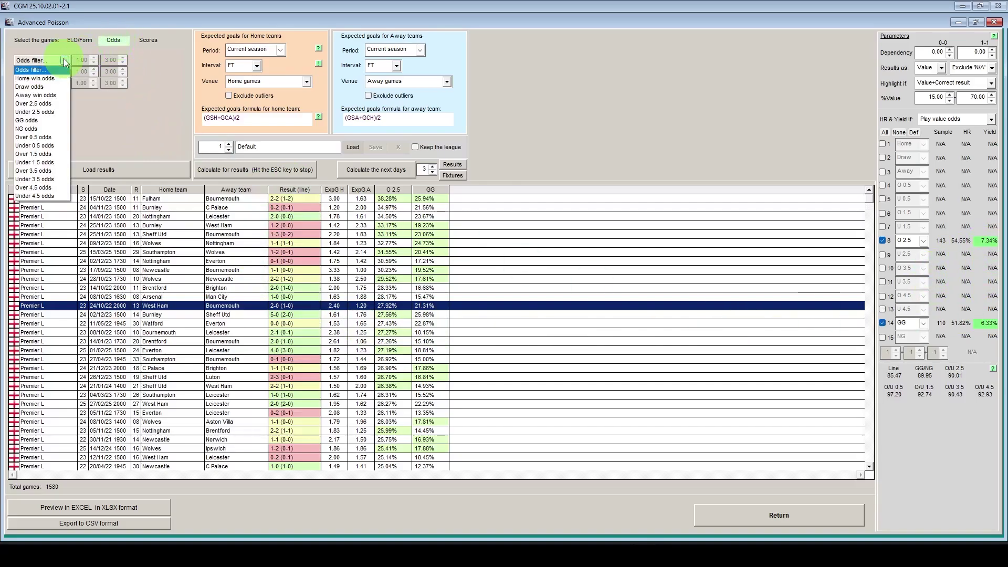
click(35, 104)
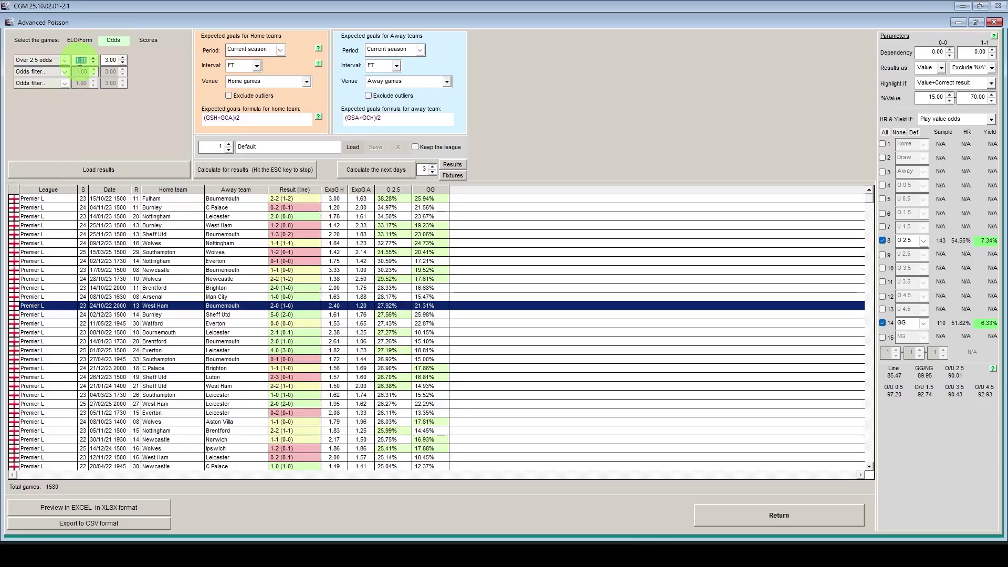
text(1.30)
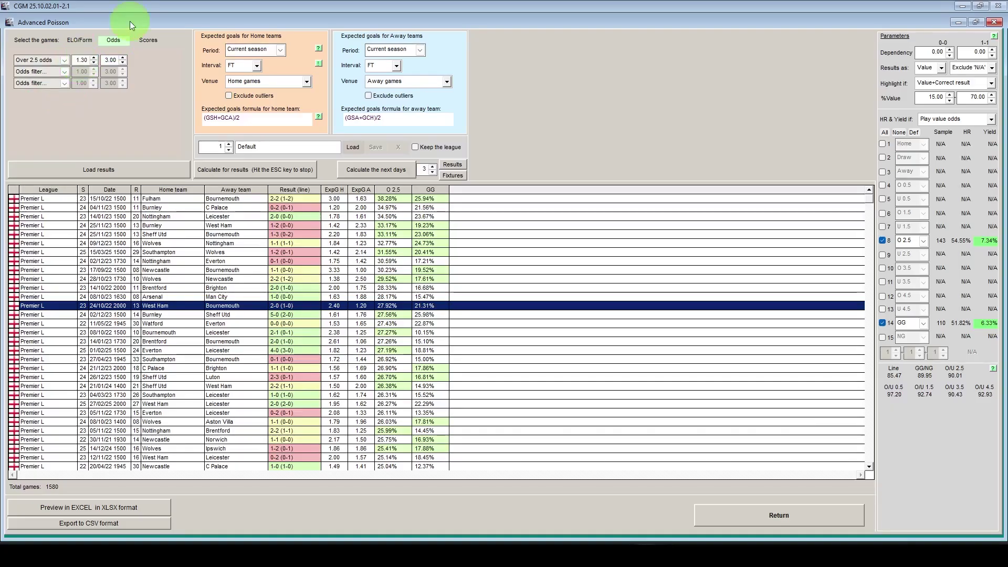
click(113, 62)
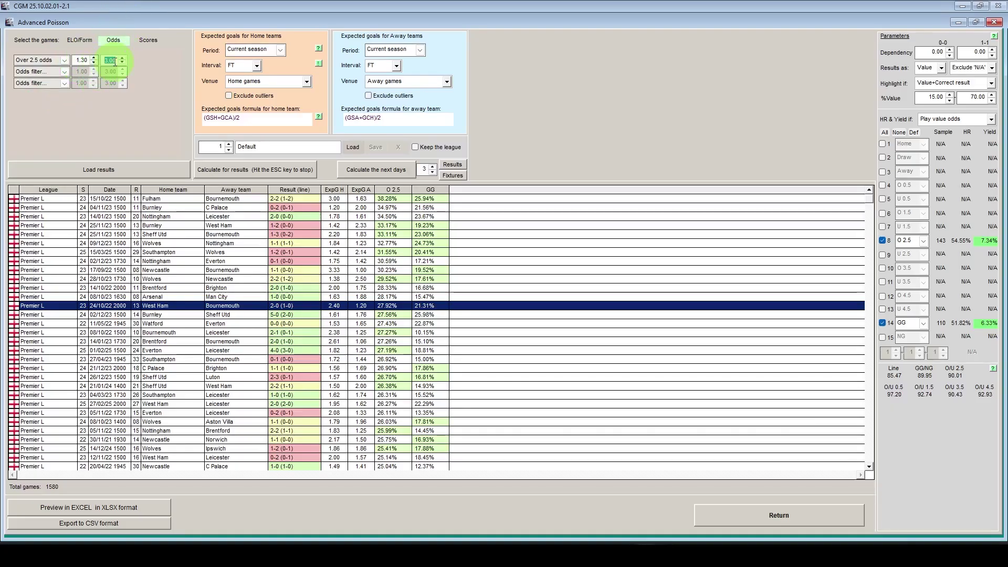
text(1.70)
click(255, 170)
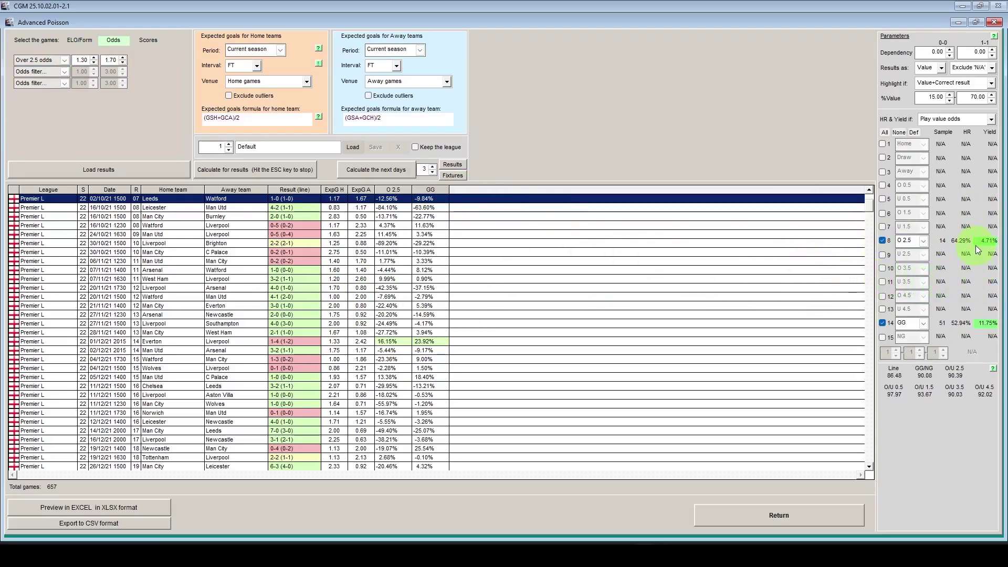
Step: Clear the Over 2.5 odds filter and reload all 1580 games
click(34, 60)
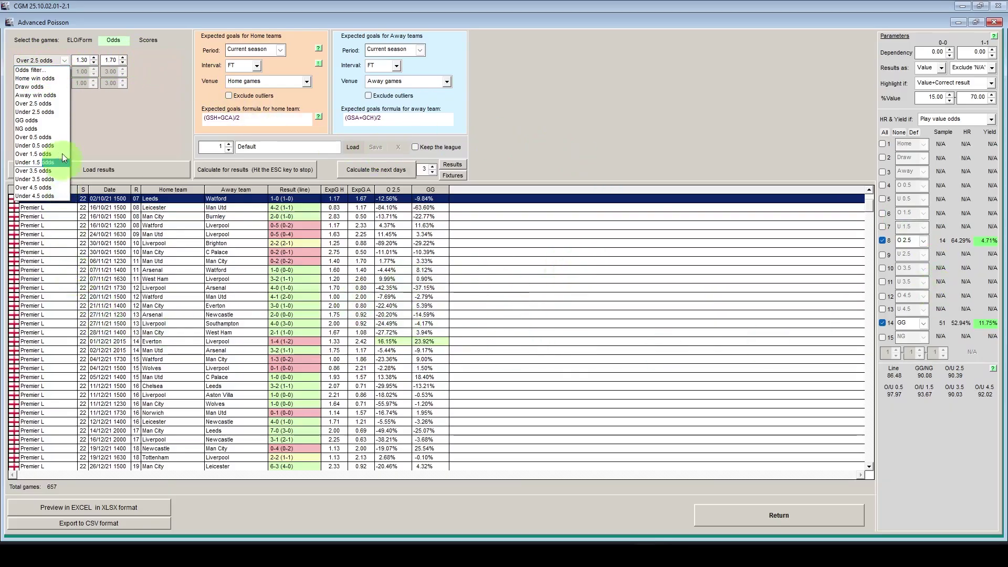
click(31, 69)
click(65, 169)
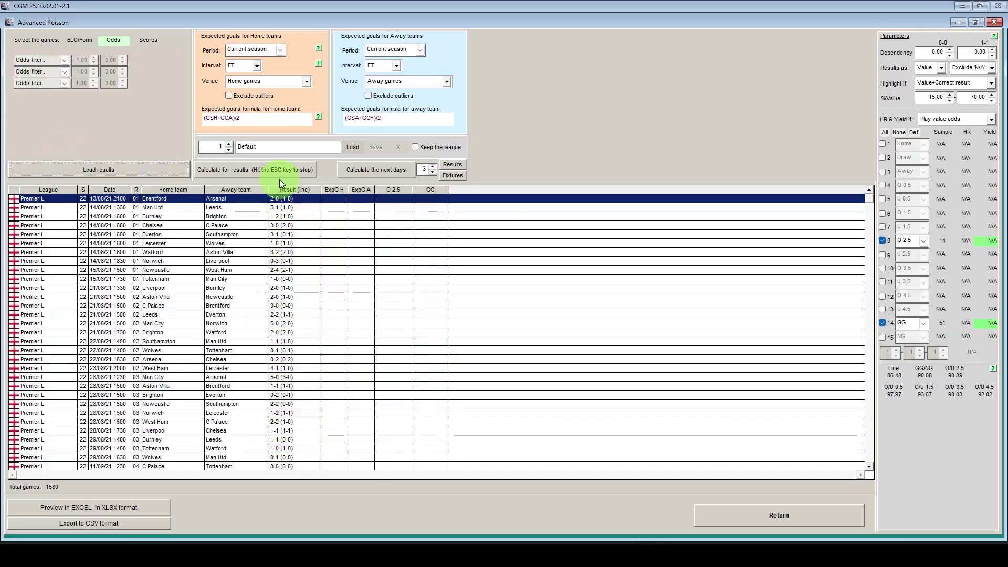
Step: Calculate all 1580 games and display O 2.5 and GG as calculated odds
click(264, 168)
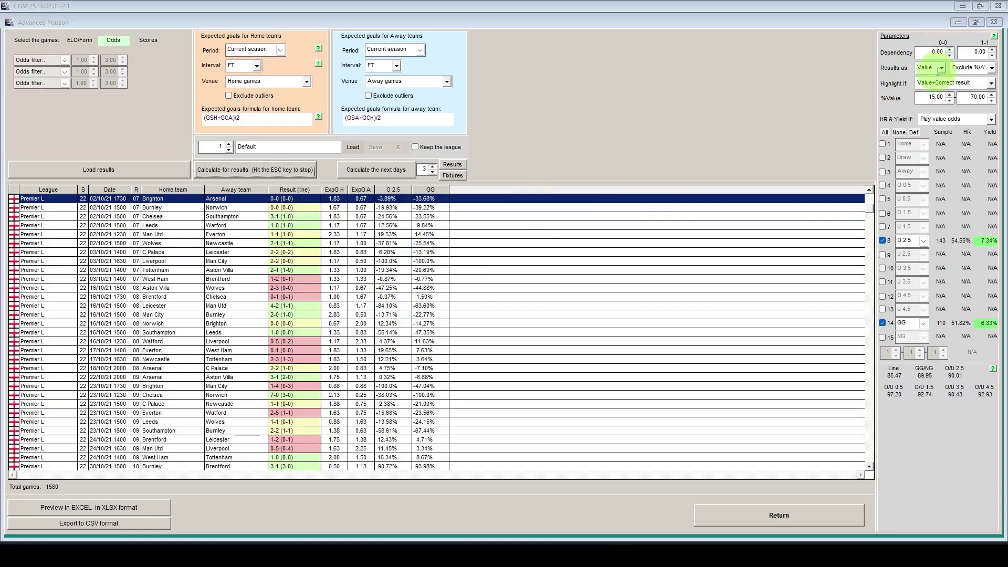
click(938, 69)
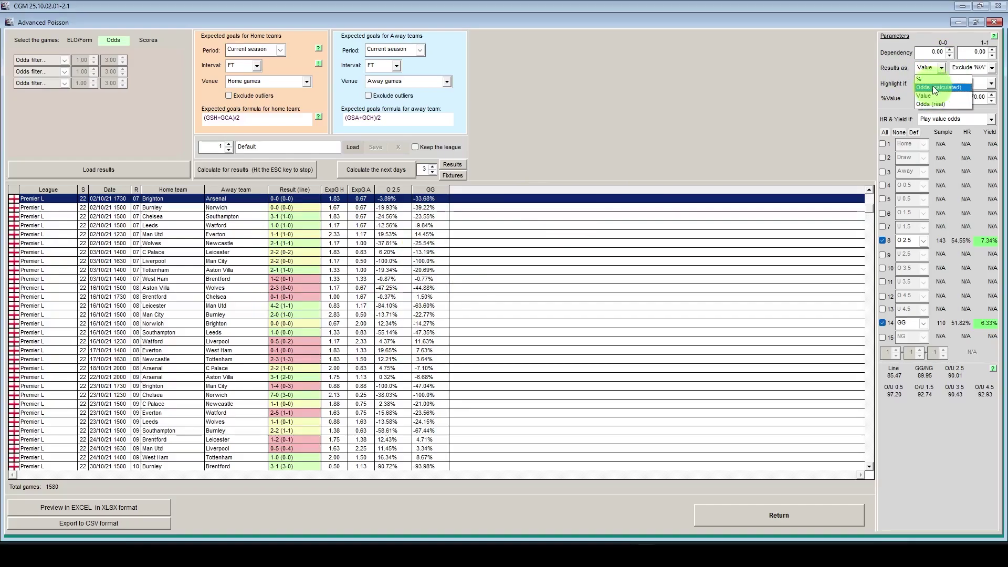
click(932, 87)
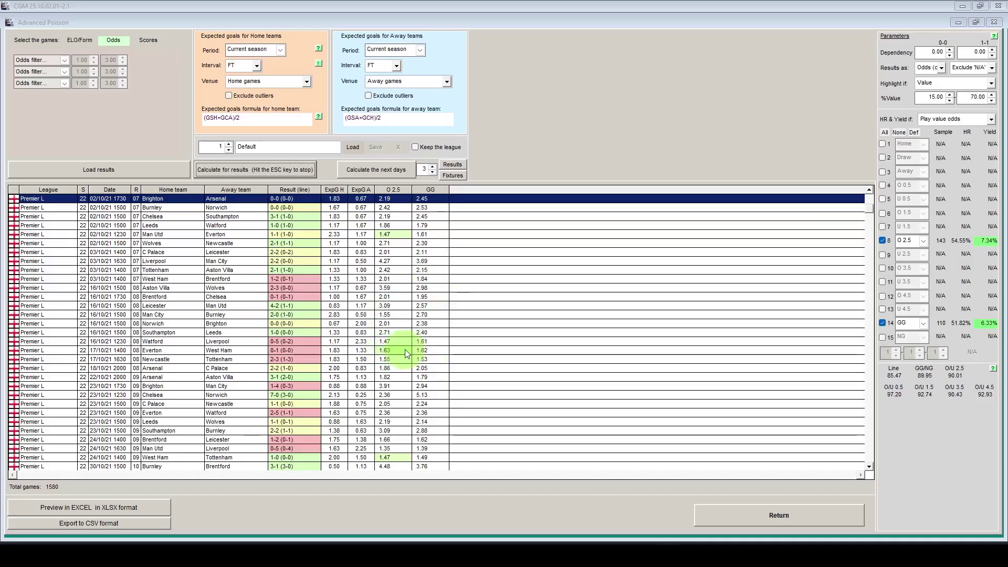
Step: Recalculate with results shown as real odds, then rerun so O 2.5 and GG show value percentages
click(941, 68)
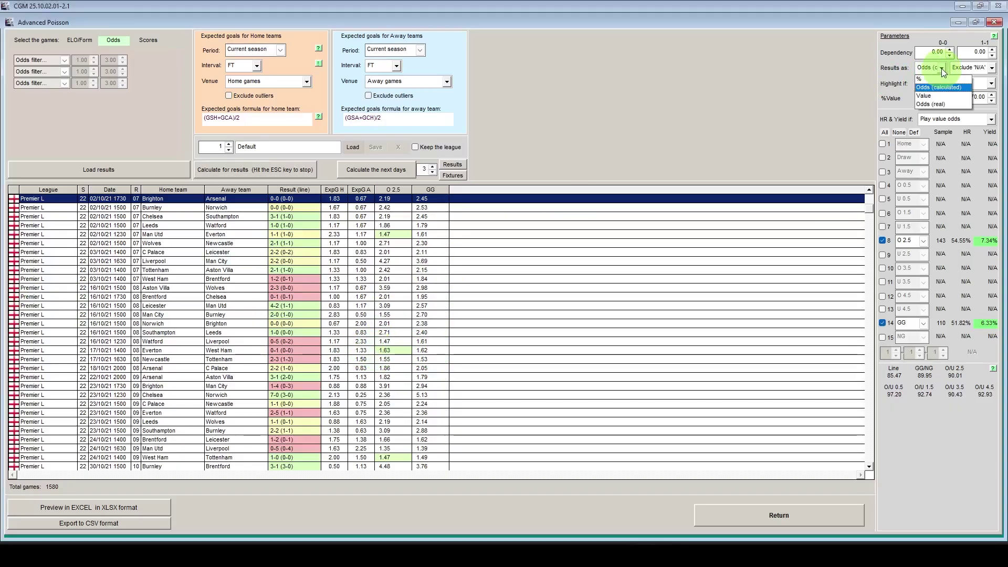
click(941, 103)
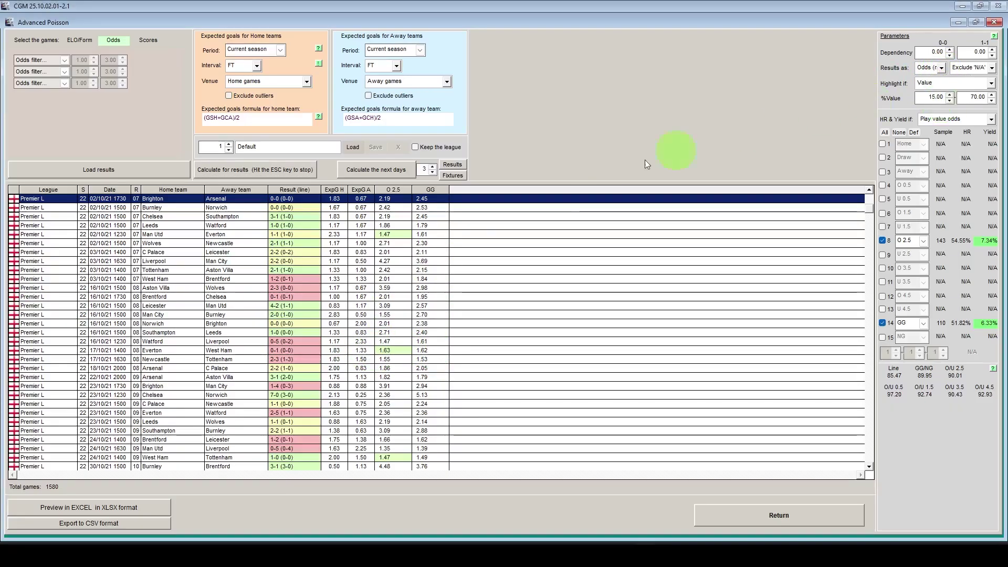
click(266, 169)
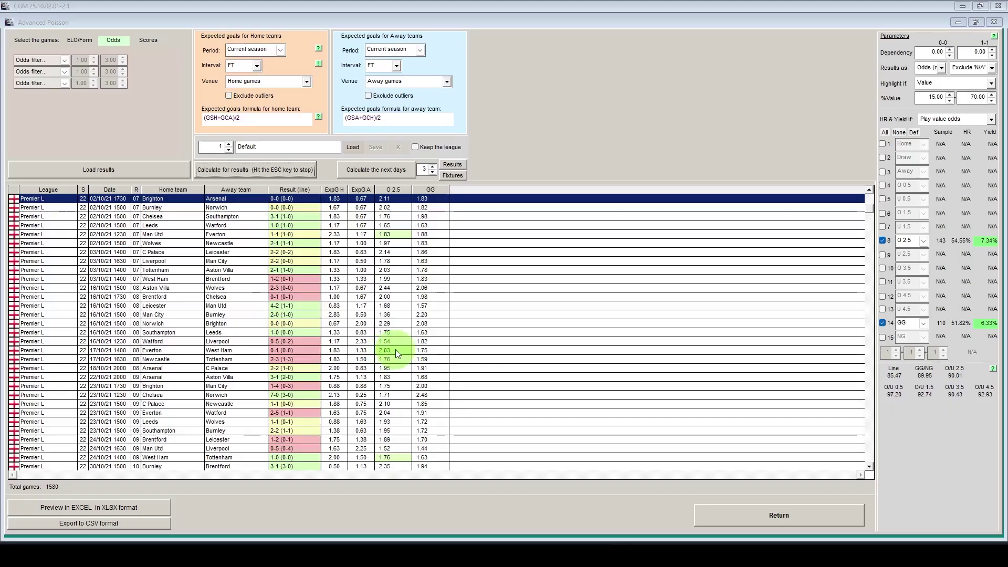
click(255, 170)
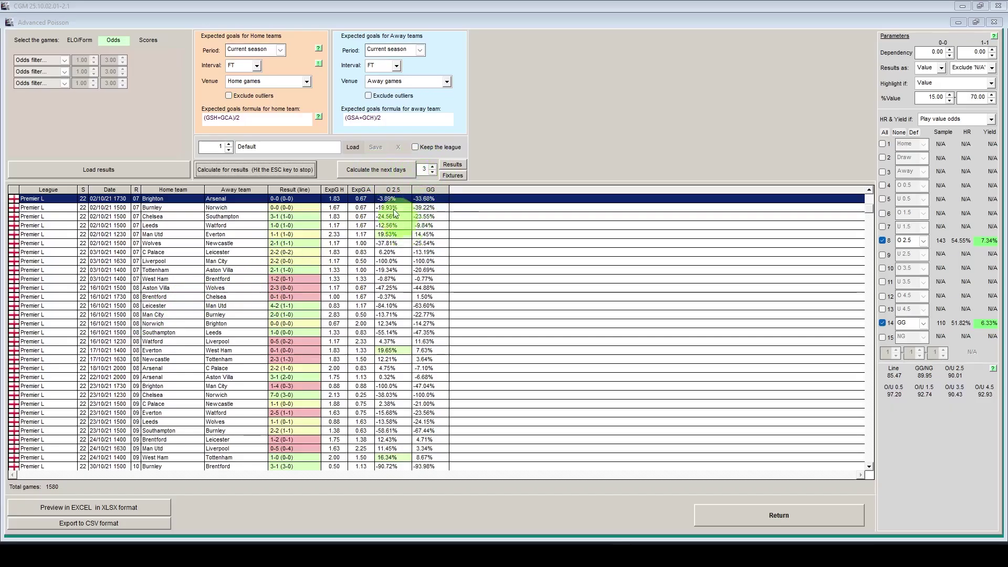
Step: Calculate O 2.5 and GG odds for the next 3 days of Premier League fixtures
click(369, 168)
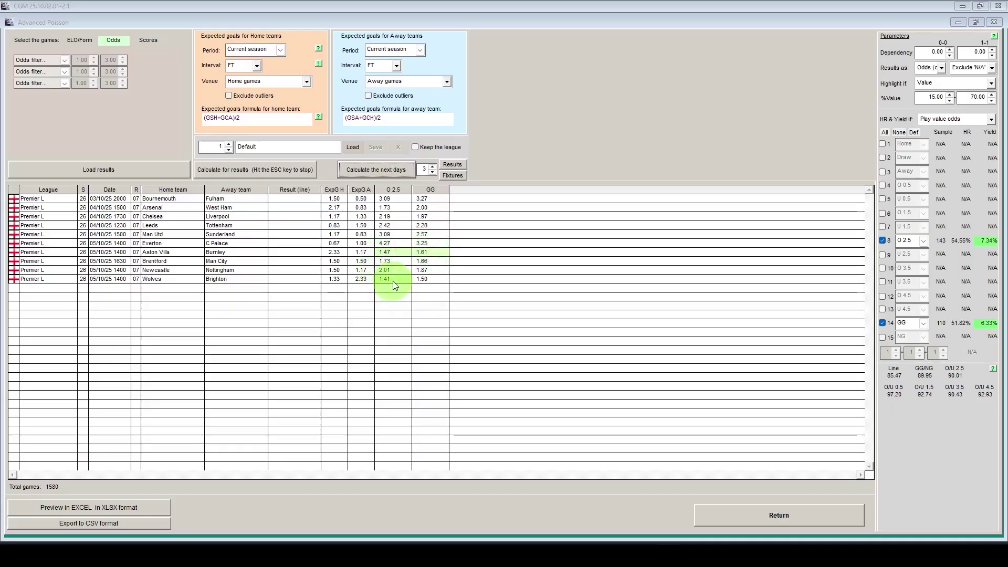
Step: Keep results shown as odds and recalculate the 10 upcoming fixtures' O 2.5 and GG odds
click(939, 83)
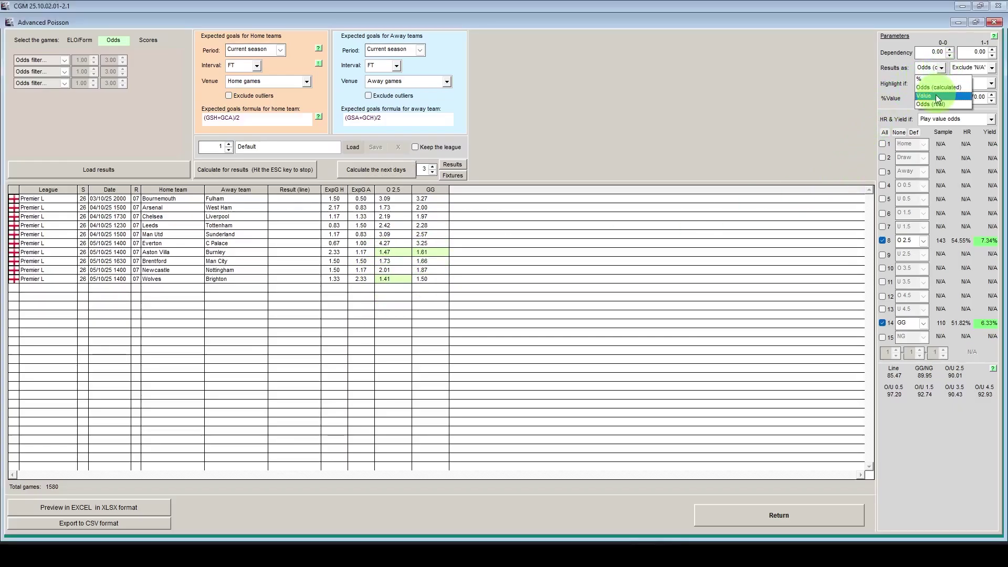
click(934, 105)
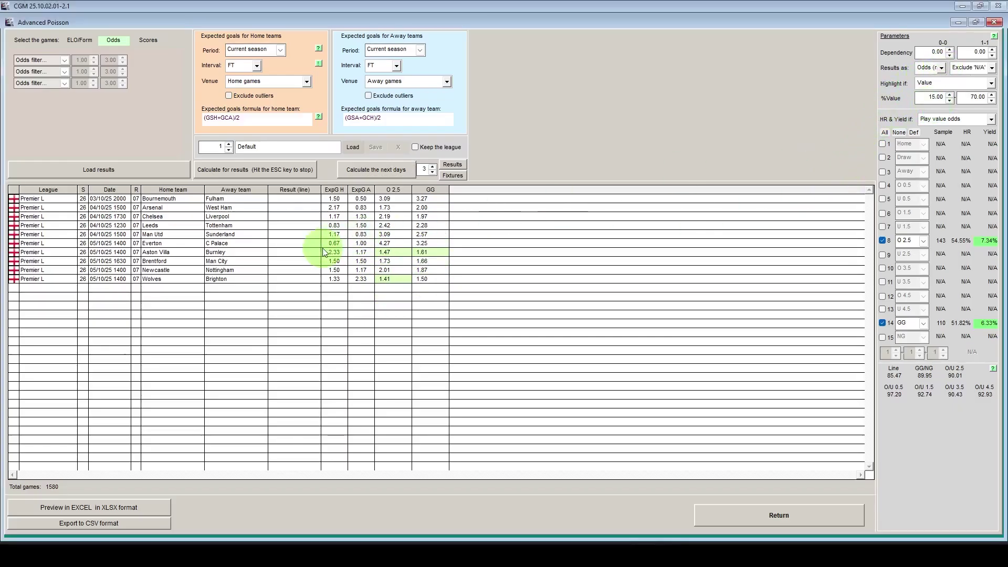
click(374, 170)
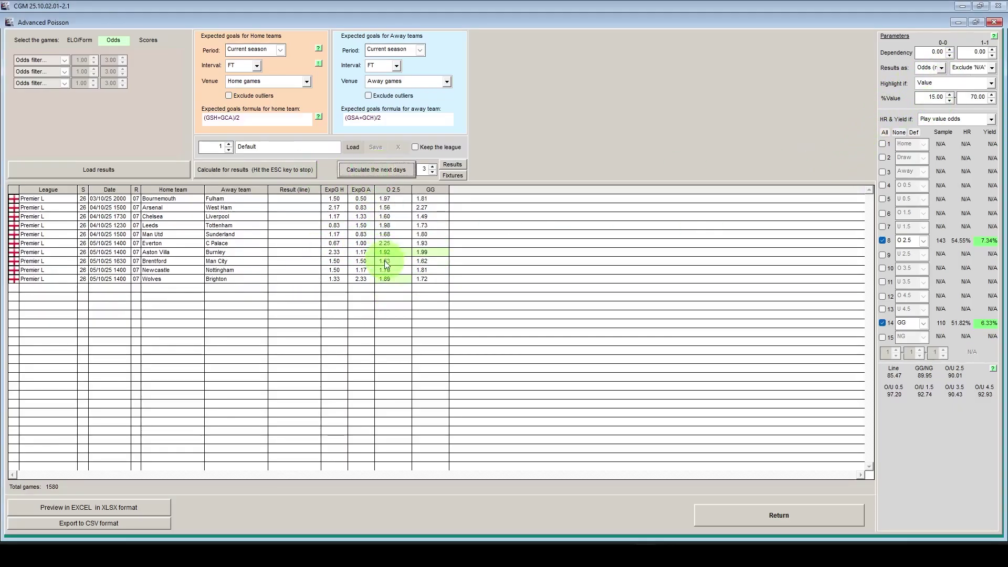